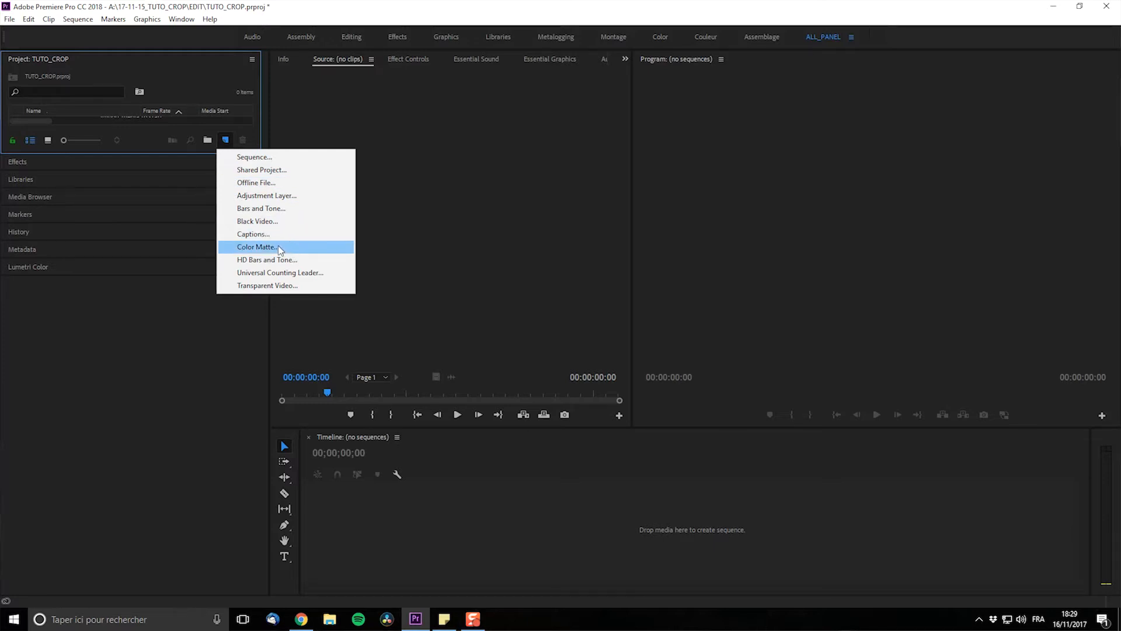
# Step: Create a bright red color matte with a height of 1080 pixels and name it "red"
pyautogui.click(280, 247)
pyautogui.press('Tab')
pyautogui.write('1080')
pyautogui.press('Return')
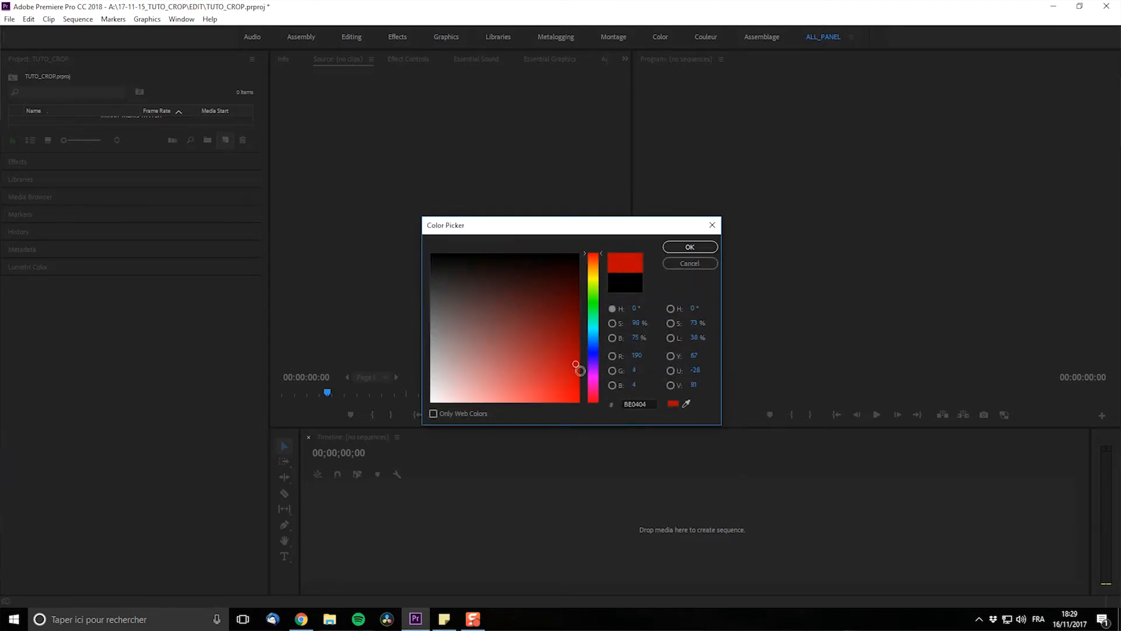
pyautogui.click(690, 247)
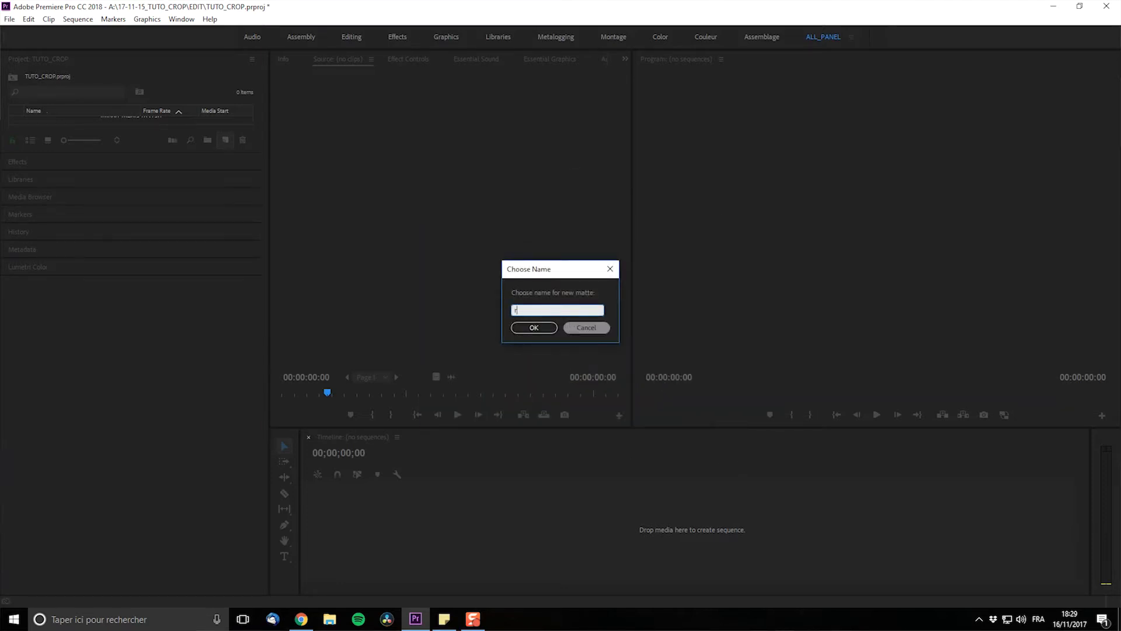
pyautogui.write('red')
pyautogui.press('Return')
# Step: Create a sequence from the red matte with a V1 clip about 36 seconds long, and place the playhead at 00:00:07:09
pyautogui.moveTo(44, 124); pyautogui.dragTo(544, 526)
pyautogui.click(461, 467)
pyautogui.click(478, 522)
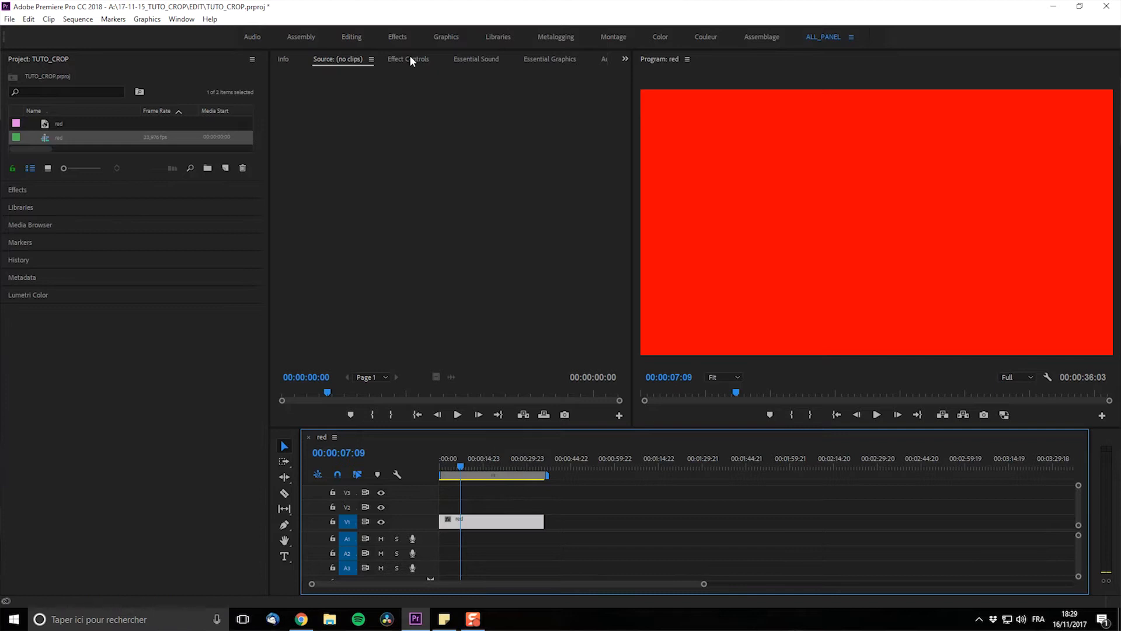
# Step: Find the Crop effect and apply it to the red clip on V1
pyautogui.click(409, 57)
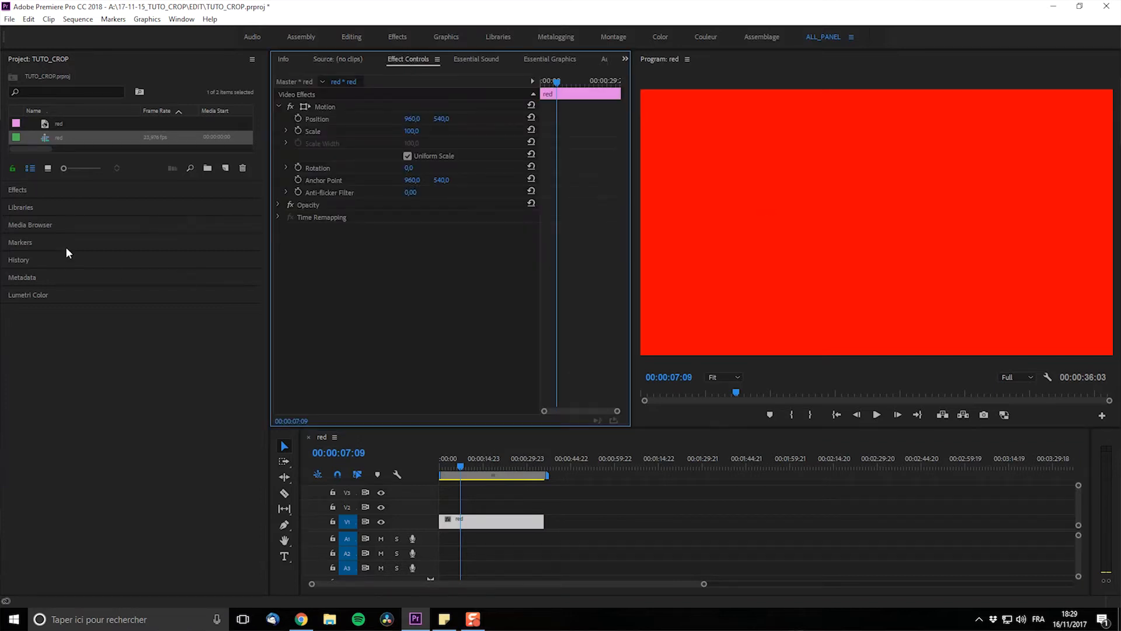
pyautogui.click(20, 196)
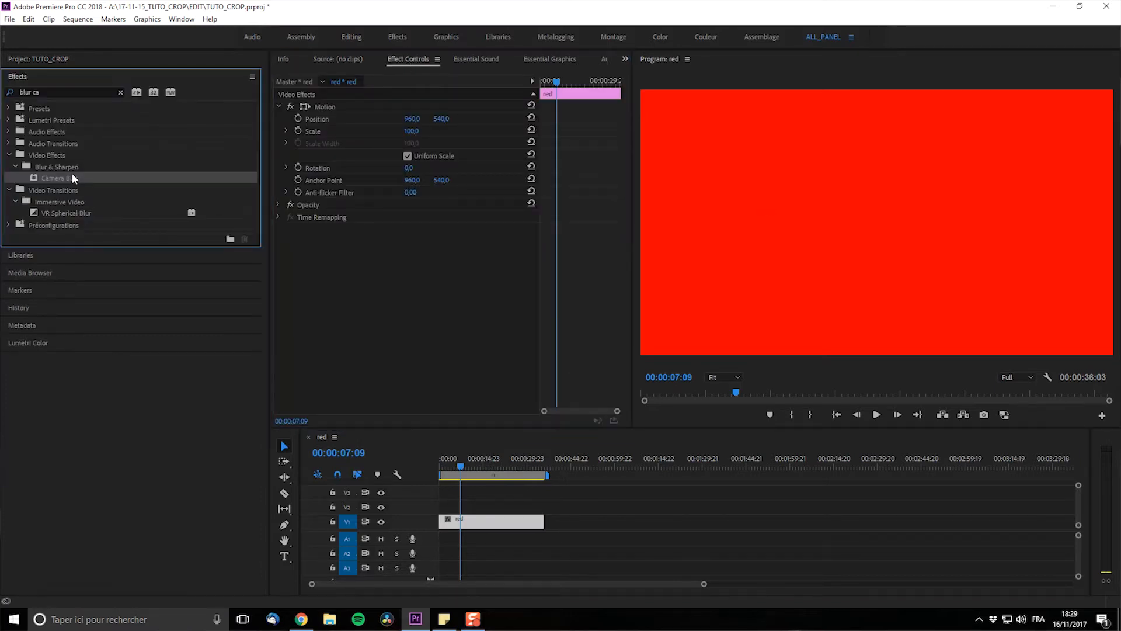
pyautogui.click(60, 91)
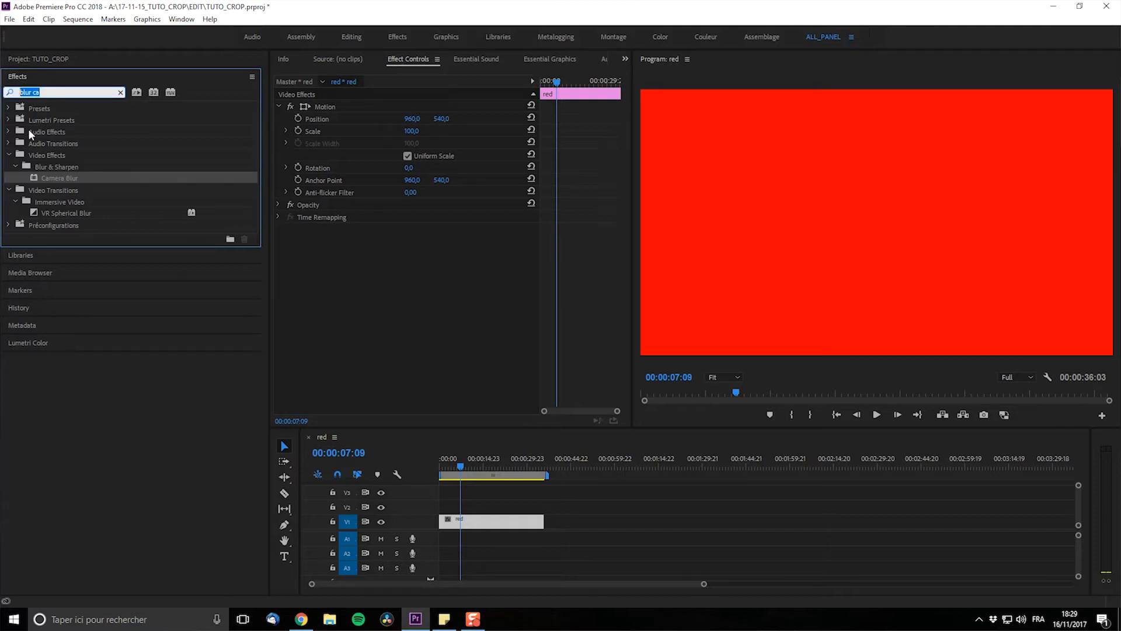
pyautogui.write('crop')
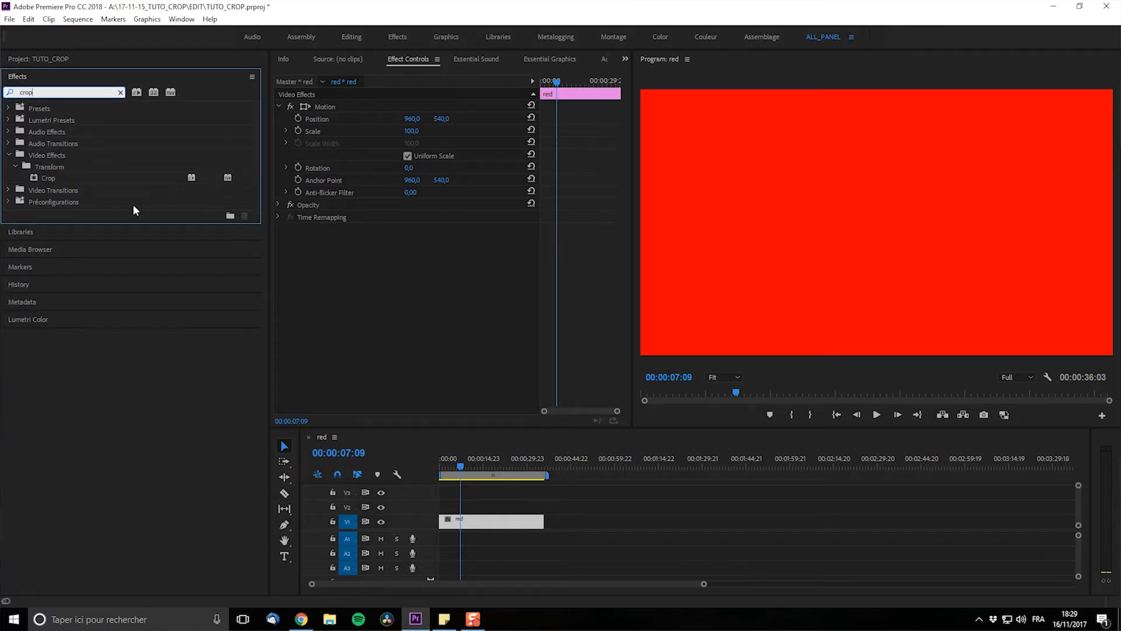
pyautogui.moveTo(48, 177); pyautogui.dragTo(489, 526)
# Step: Set the Crop effect's Top and Bottom values to 12,8 % on the red clip
pyautogui.click(412, 266)
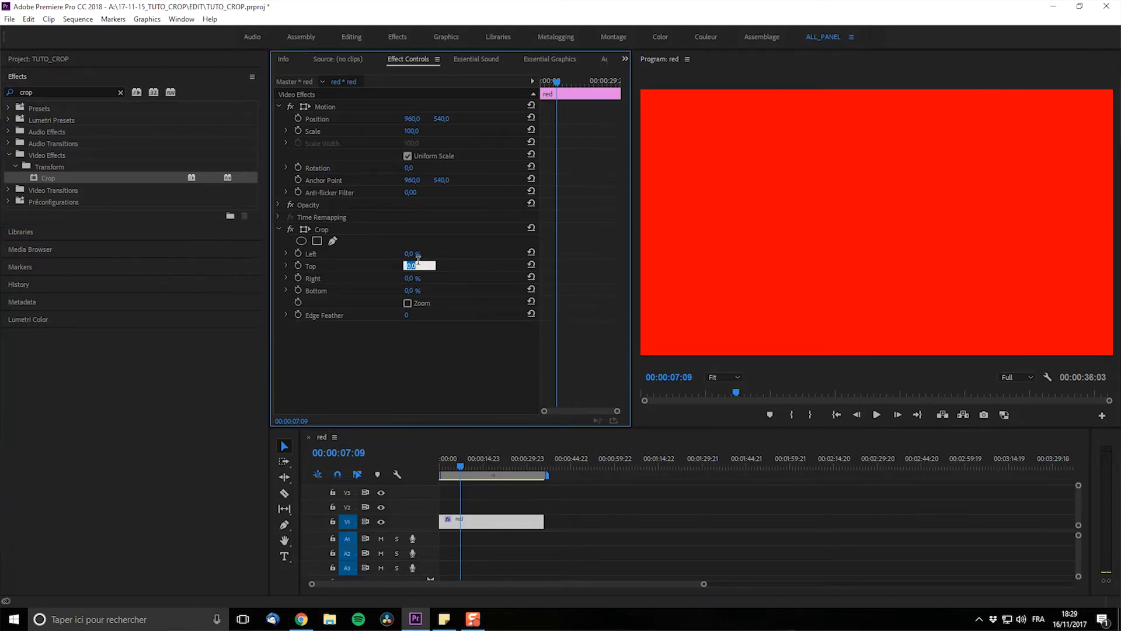
pyautogui.write('12,8')
pyautogui.press('Return')
pyautogui.click(411, 290)
pyautogui.write('12,8')
pyautogui.press('Return')
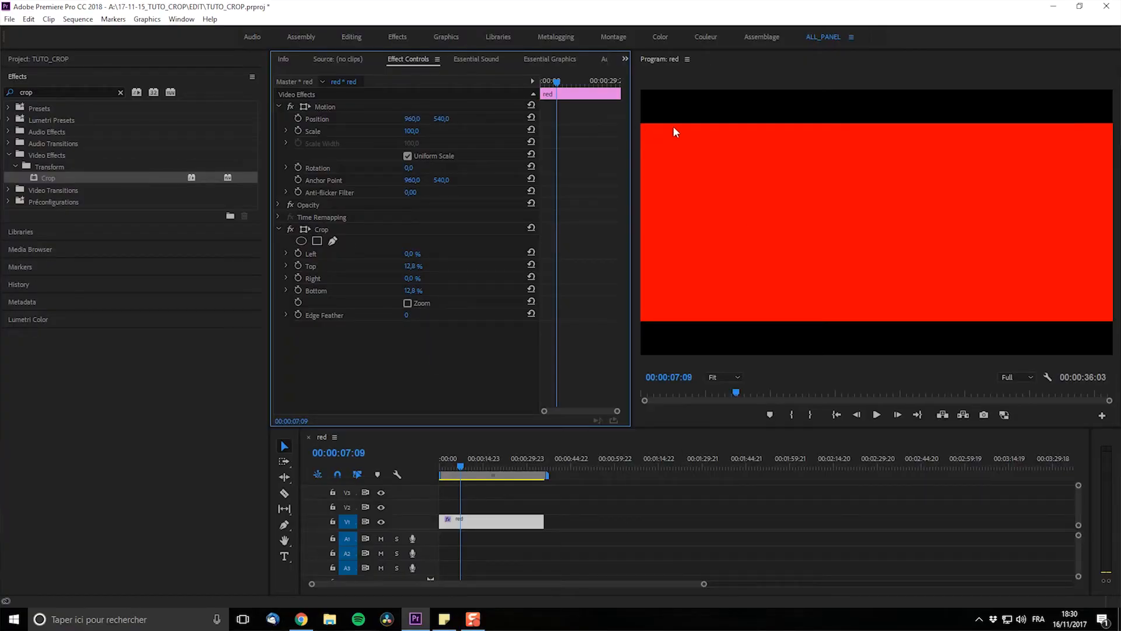
pyautogui.click(278, 229)
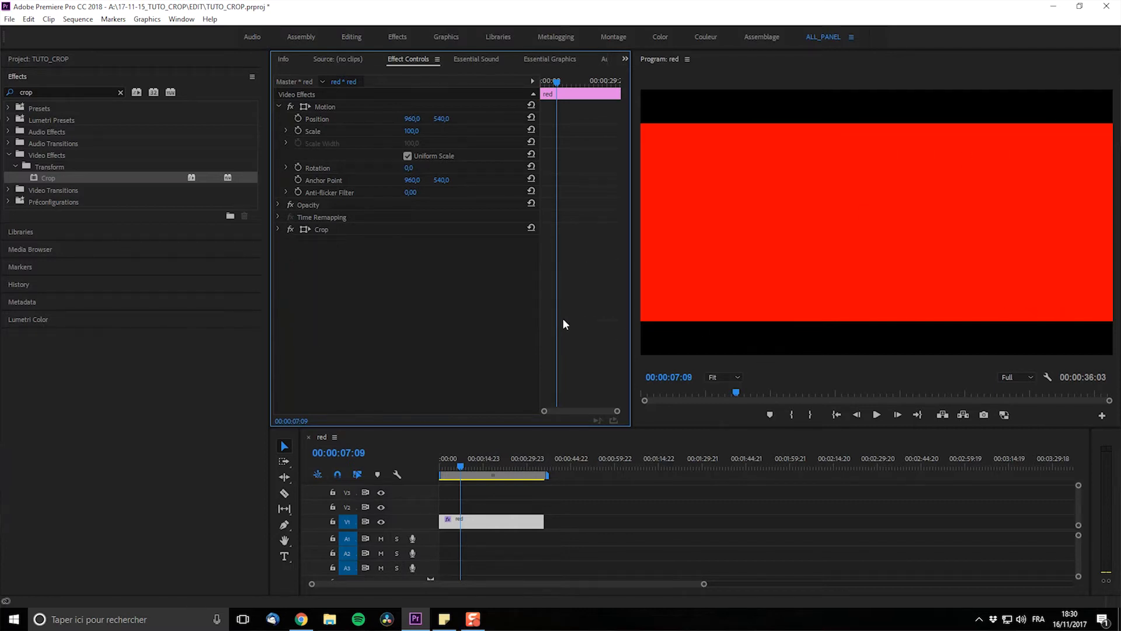
# Step: Add a rectangle graphic spanning the full frame width and fit it over the upper black bar down to the red edge
pyautogui.click(503, 521)
pyautogui.click(181, 19)
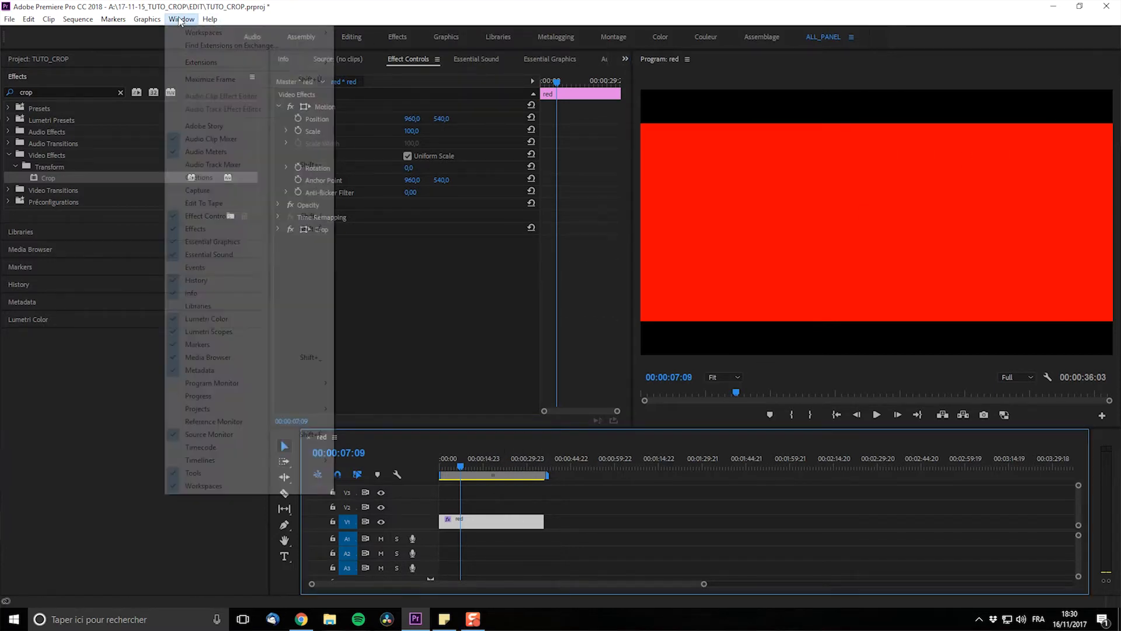
pyautogui.click(247, 244)
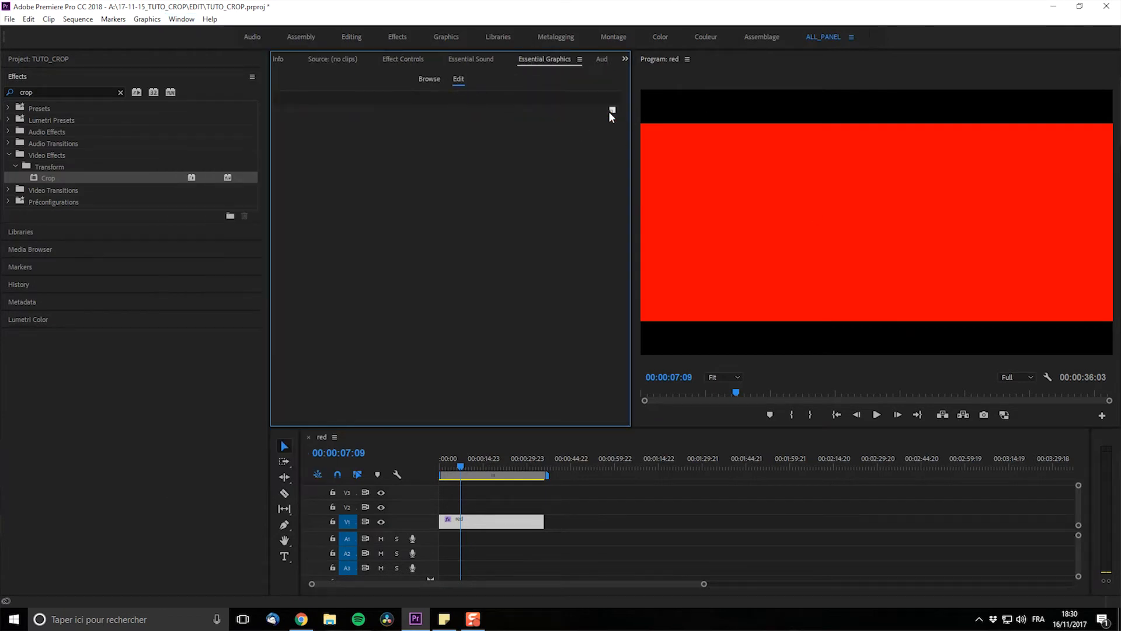
pyautogui.click(612, 111)
pyautogui.click(645, 153)
pyautogui.moveTo(847, 224); pyautogui.dragTo(641, 91)
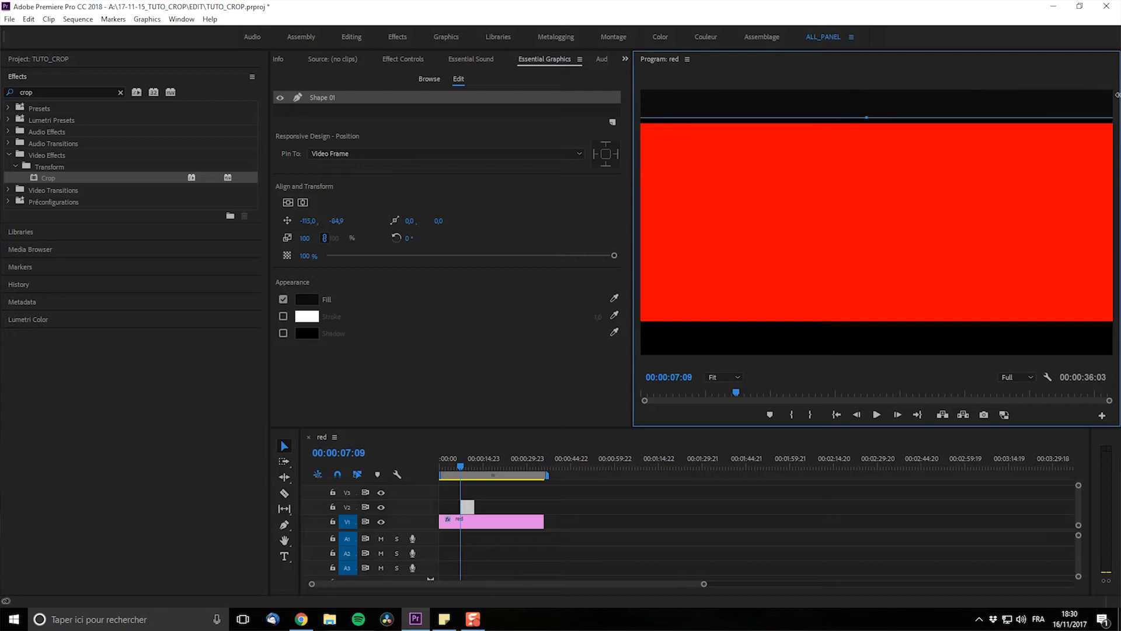
pyautogui.moveTo(864, 118); pyautogui.dragTo(864, 124)
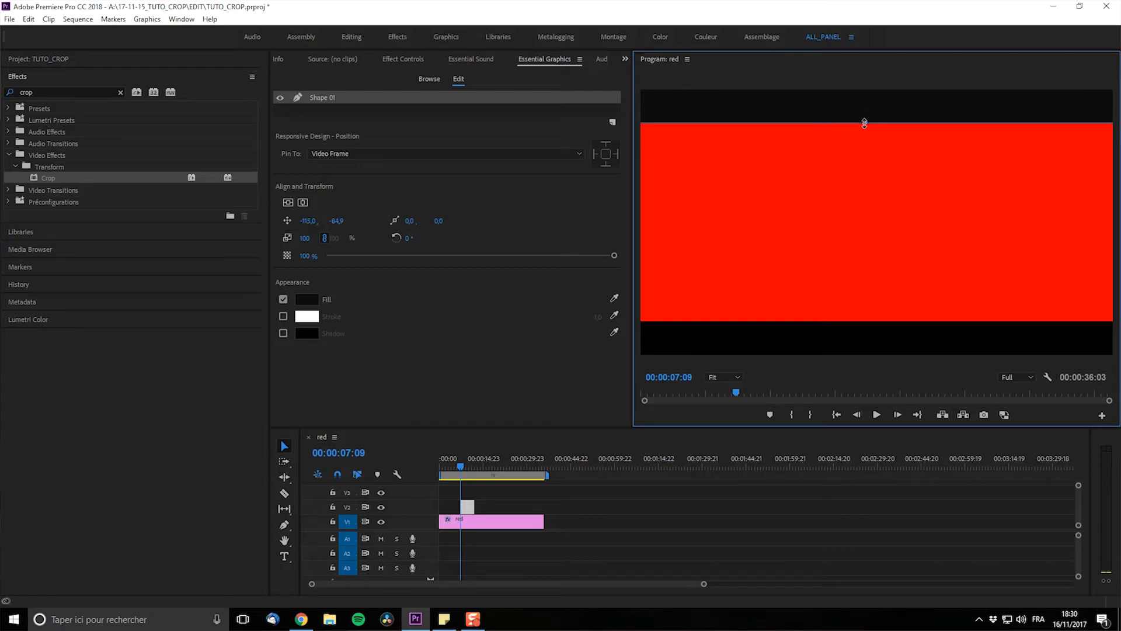
# Step: Add a second rectangle to the same graphic and fit it over the lower black bar up to the red edge
pyautogui.click(610, 122)
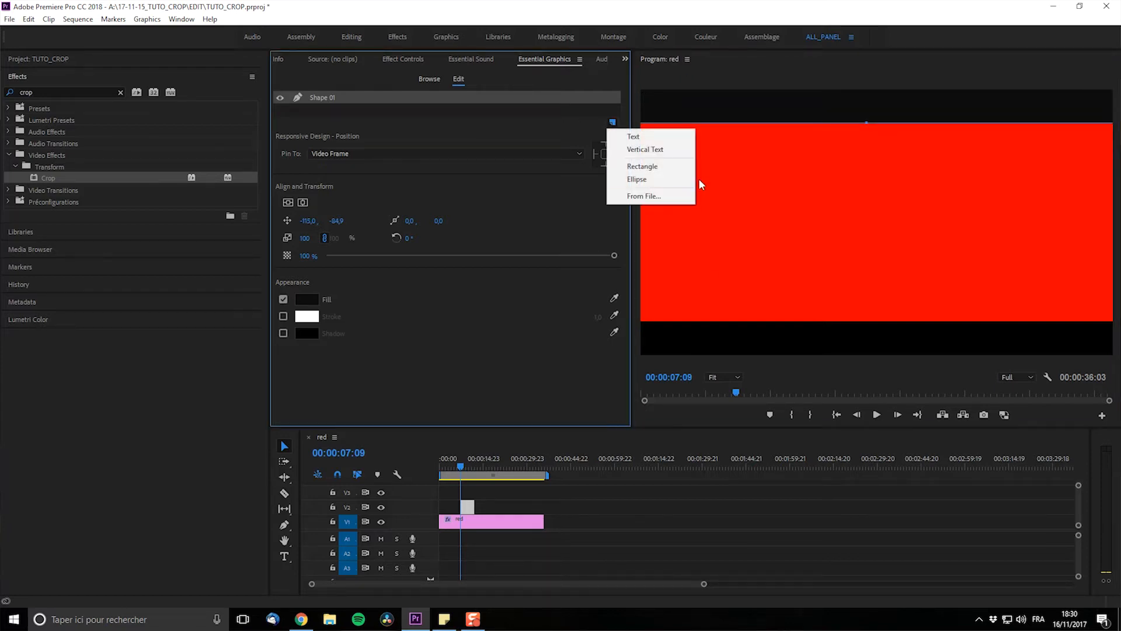
pyautogui.click(628, 168)
pyautogui.moveTo(899, 238); pyautogui.dragTo(633, 338)
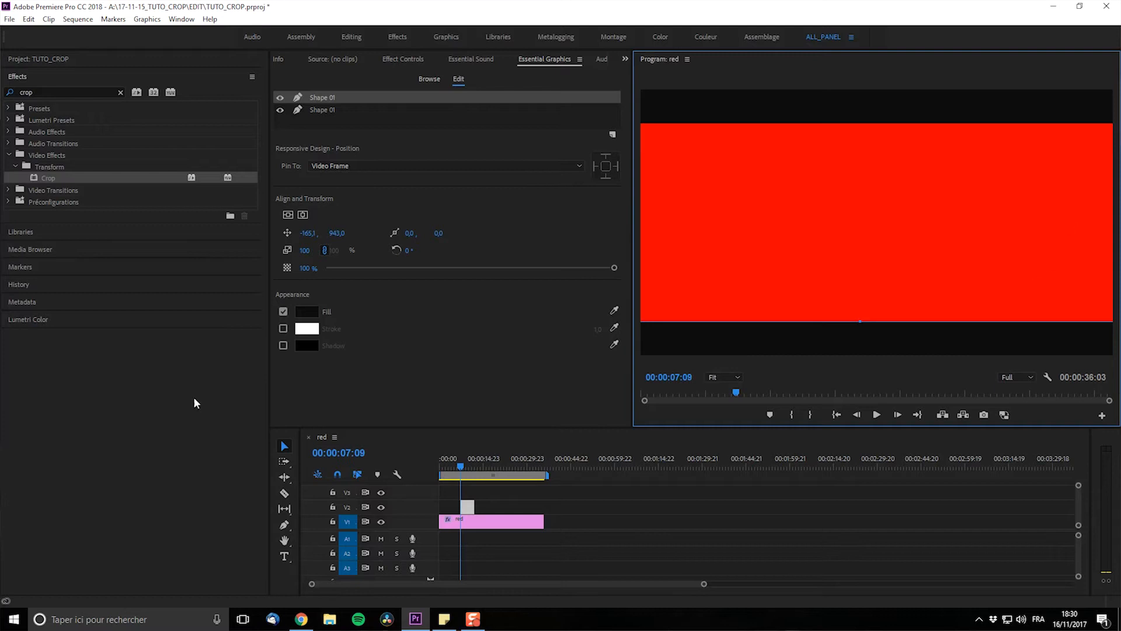
# Step: Remove the Crop effect from the red clip on V1
pyautogui.click(501, 522)
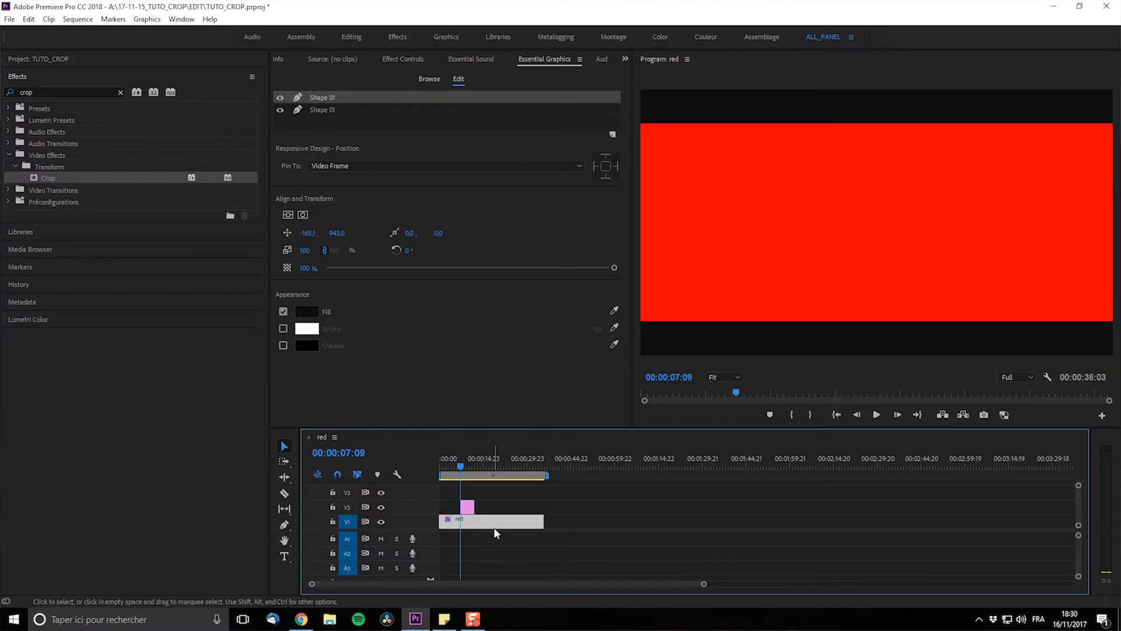
pyautogui.click(401, 59)
pyautogui.click(291, 229)
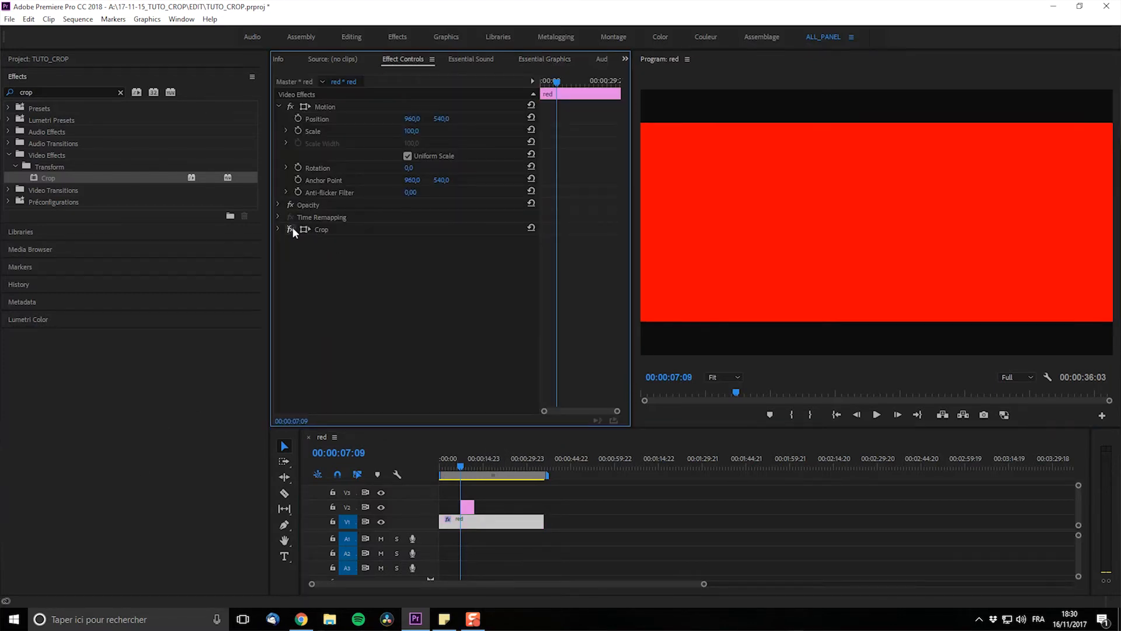
pyautogui.click(321, 229)
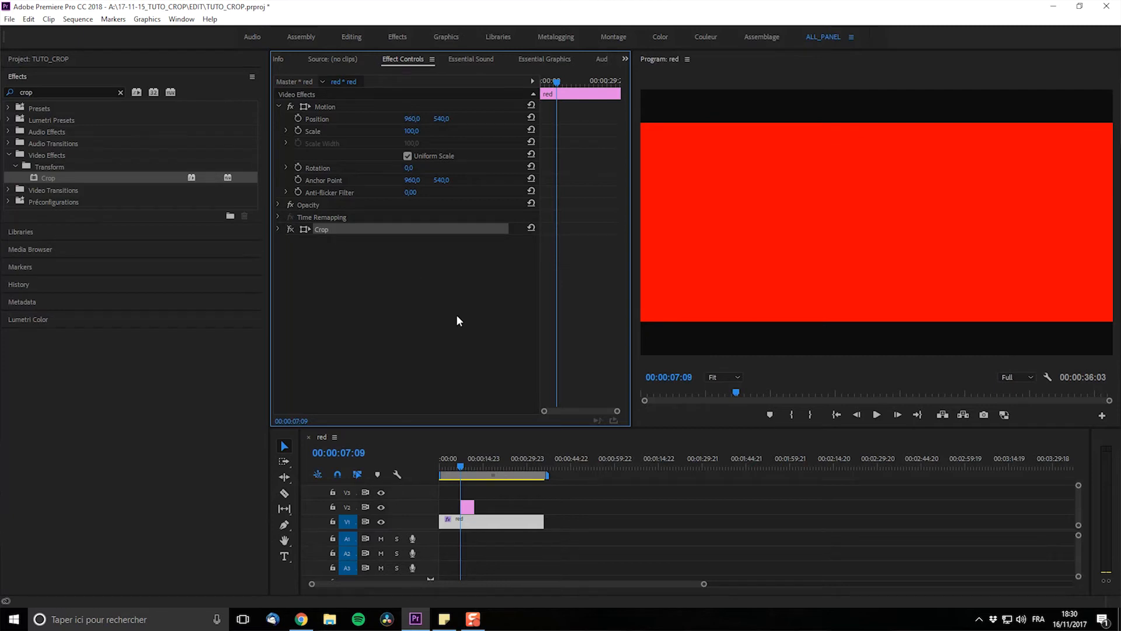
pyautogui.press('Delete')
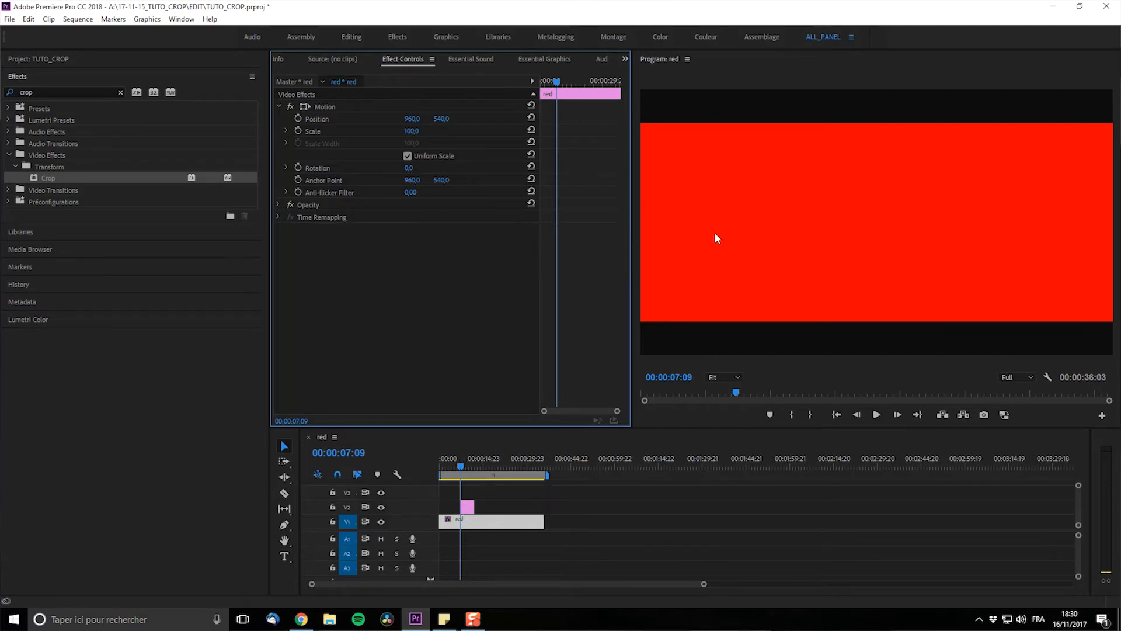
# Step: Set the fill color of the graphic's lower bar shape to black, 000000
pyautogui.click(467, 506)
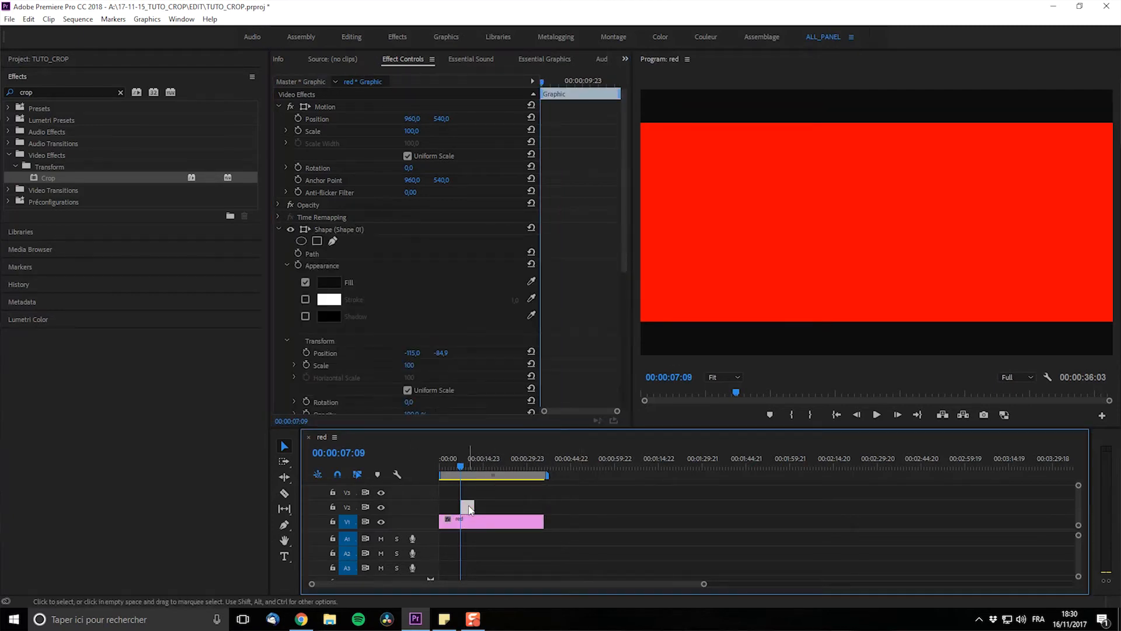
pyautogui.click(447, 459)
pyautogui.click(461, 458)
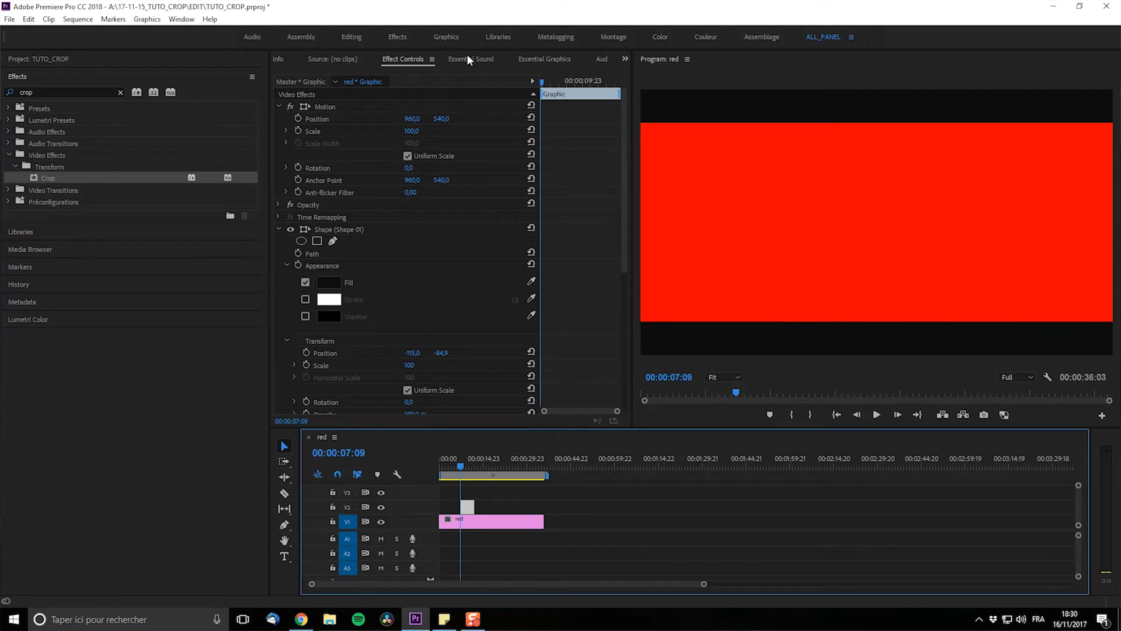
pyautogui.click(534, 59)
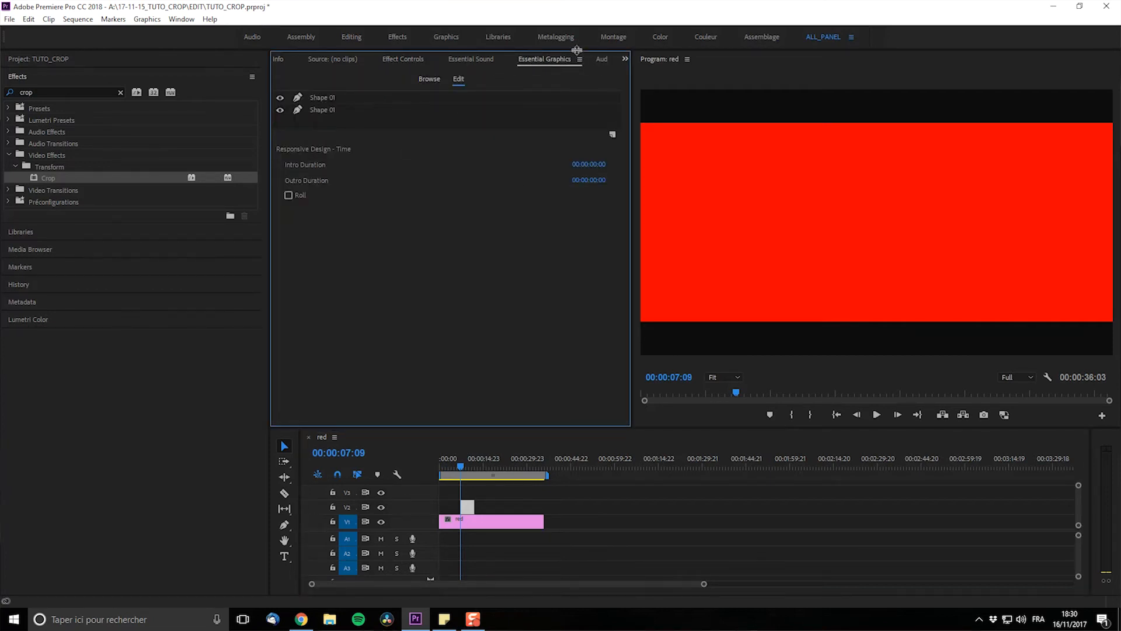
pyautogui.click(318, 98)
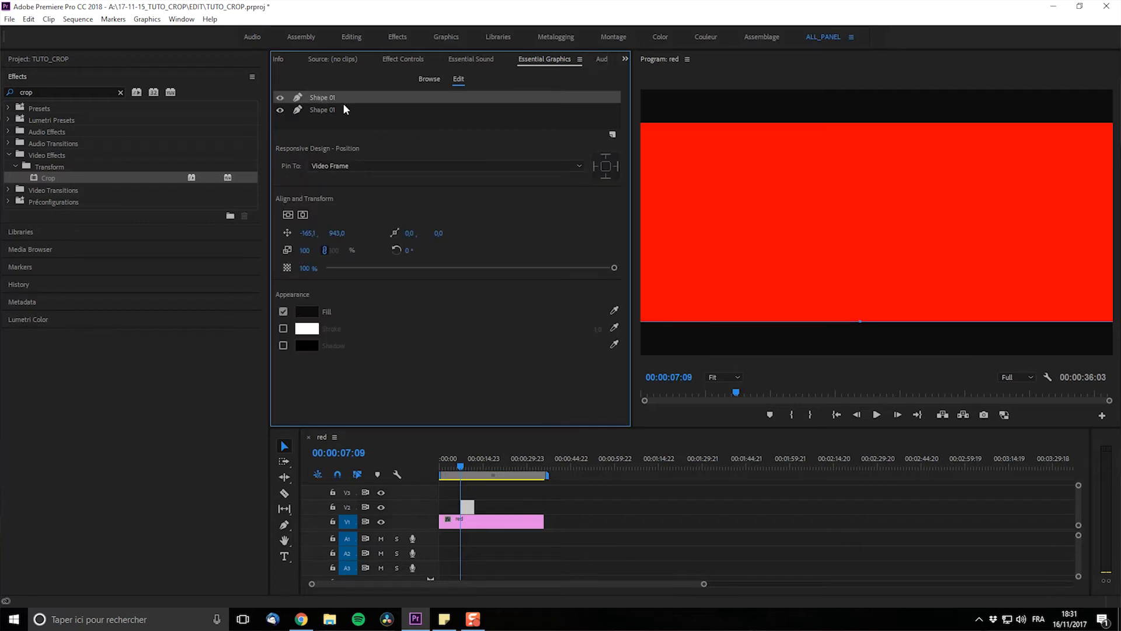
pyautogui.click(314, 310)
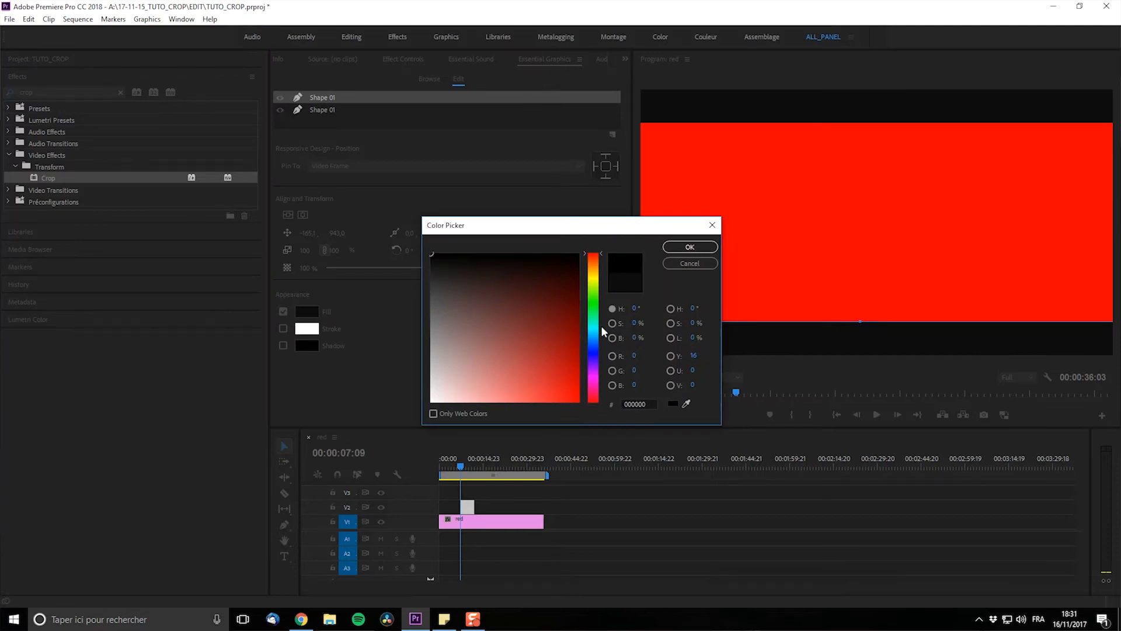
pyautogui.press('Return')
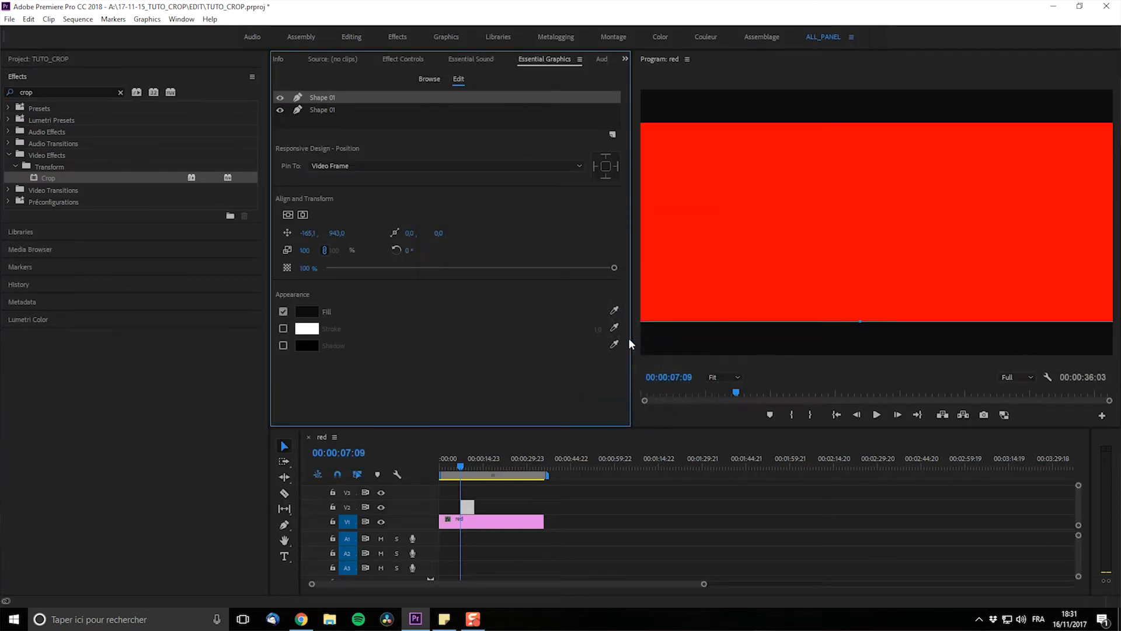
# Step: Extend the graphic clip on V2 to match the full length of the red clip
pyautogui.click(341, 110)
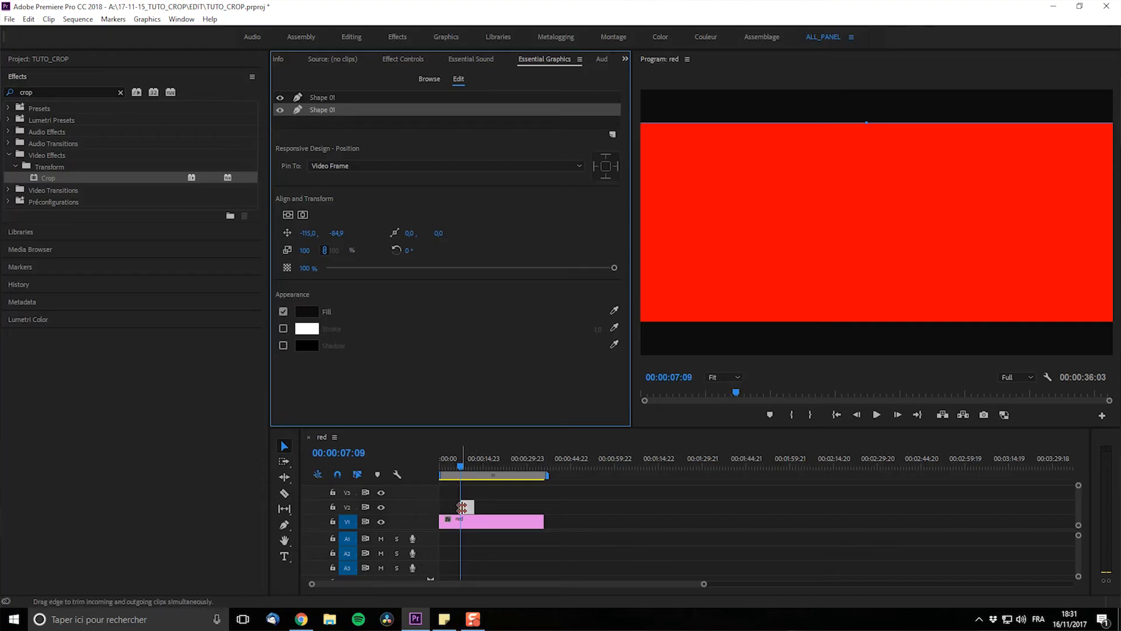
pyautogui.moveTo(474, 506); pyautogui.dragTo(544, 505)
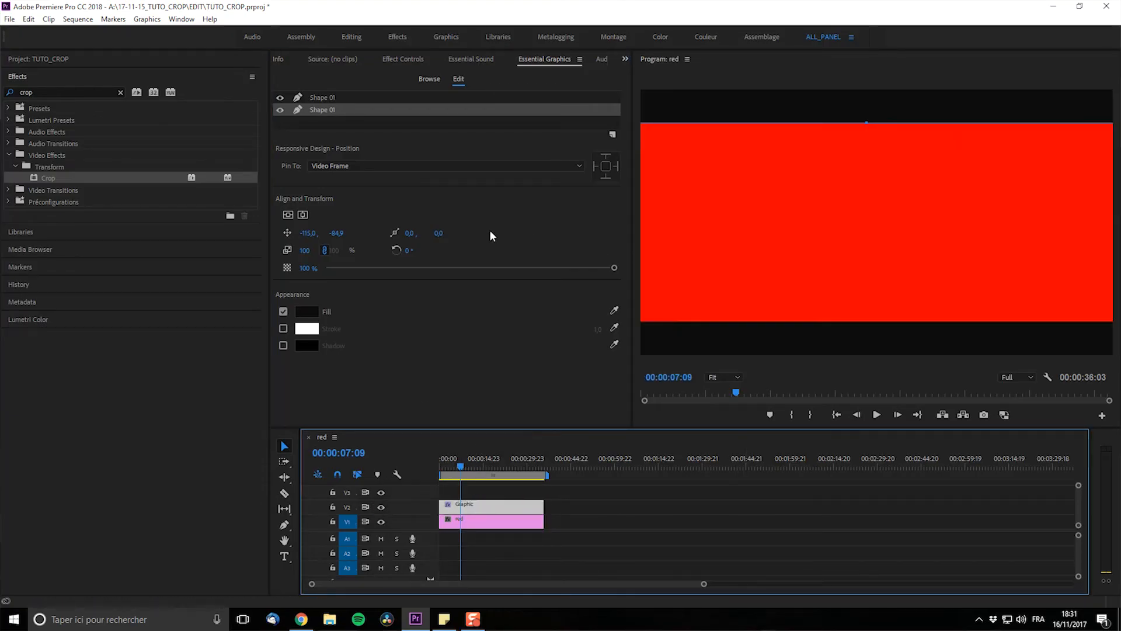
# Step: Collapse the graphic's shape settings, search the effects for "blur" and apply Camera Blur to the graphic clip
pyautogui.click(410, 60)
pyautogui.click(279, 228)
pyautogui.hotkey('ctrl', 'v')
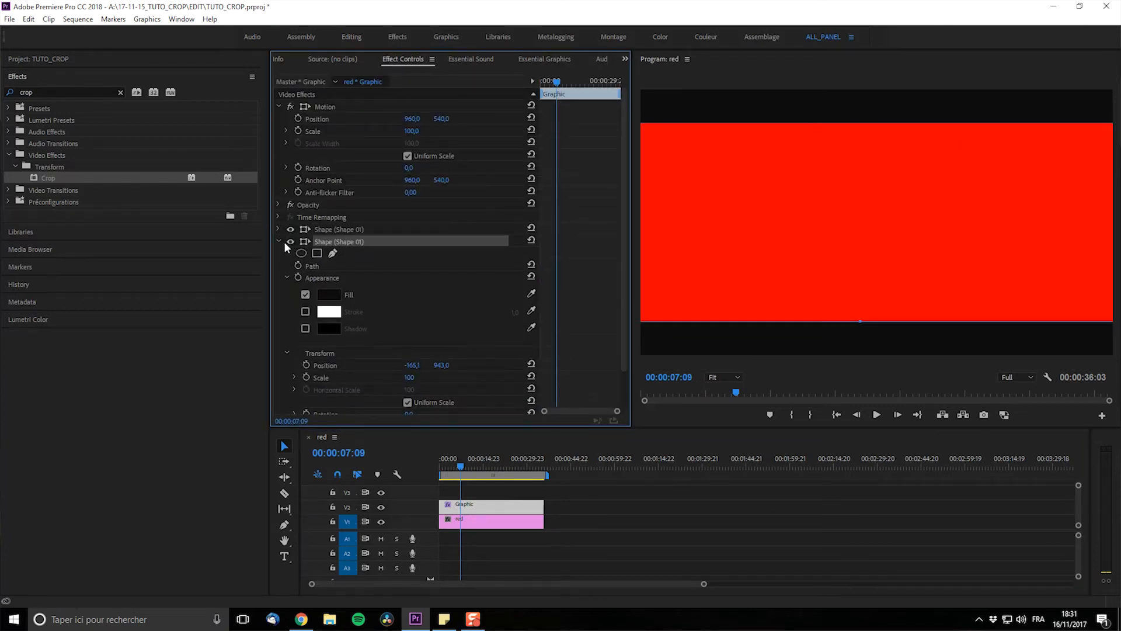
pyautogui.click(56, 91)
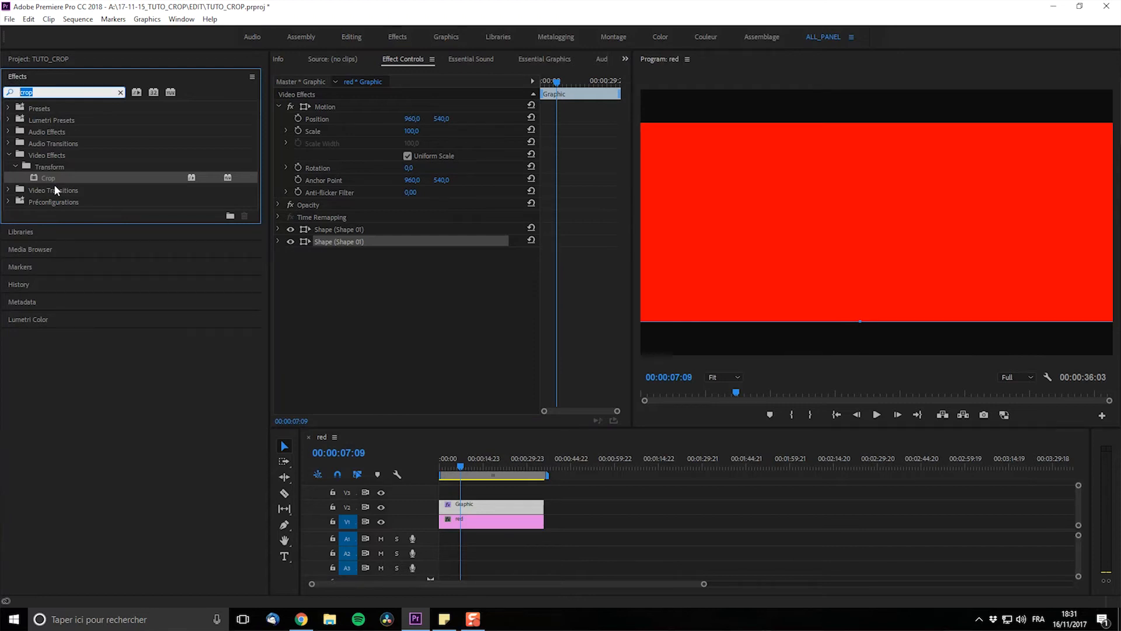
pyautogui.write('flou')
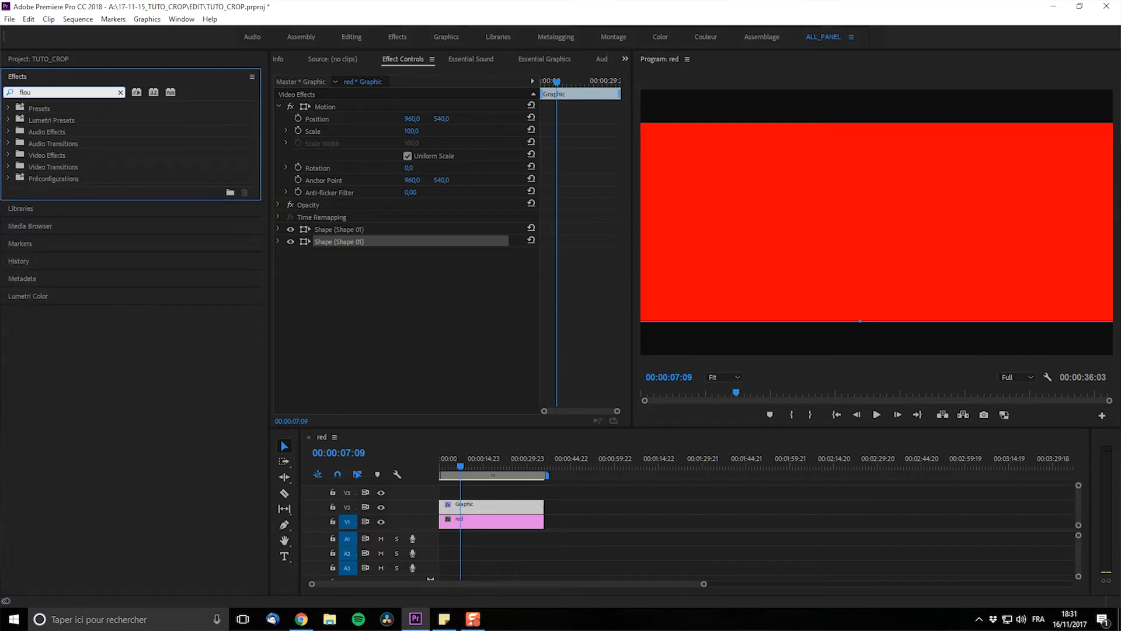
pyautogui.press('BackSpace')
pyautogui.press('BackSpace')
pyautogui.press('BackSpace')
pyautogui.write('blur')
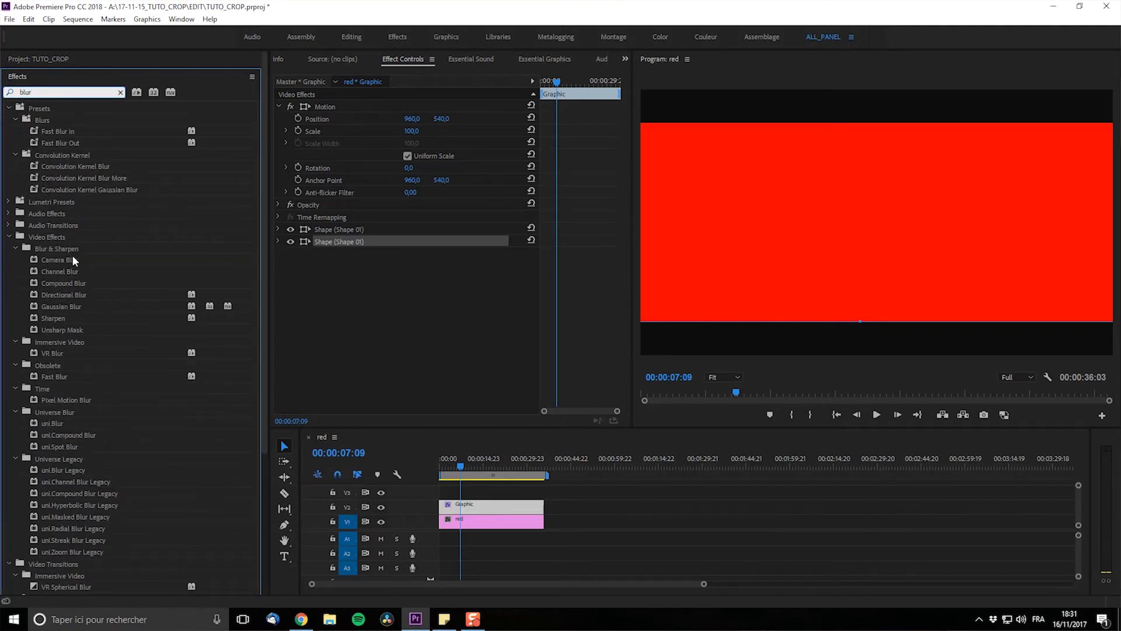
pyautogui.moveTo(72, 255); pyautogui.dragTo(526, 295)
# Step: Set the Camera Blur's Percent Blur to 2 on the graphic clip
pyautogui.click(416, 278)
pyautogui.write('2')
pyautogui.press('Return')
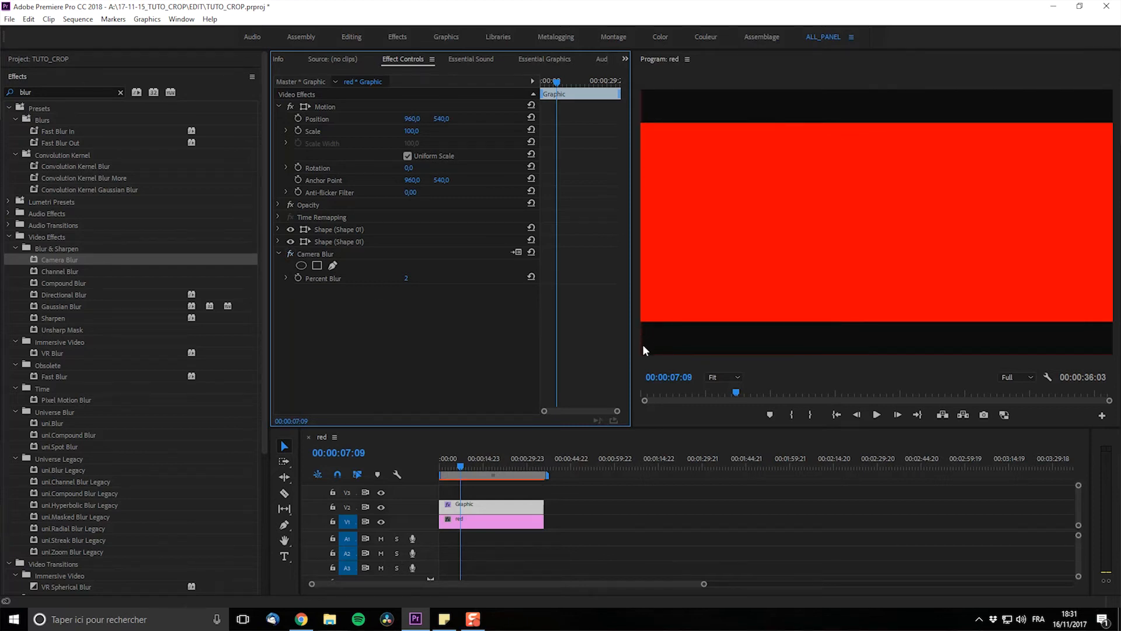
# Step: Set the Motion Scale of the graphic clip on V2 to 101
pyautogui.click(464, 438)
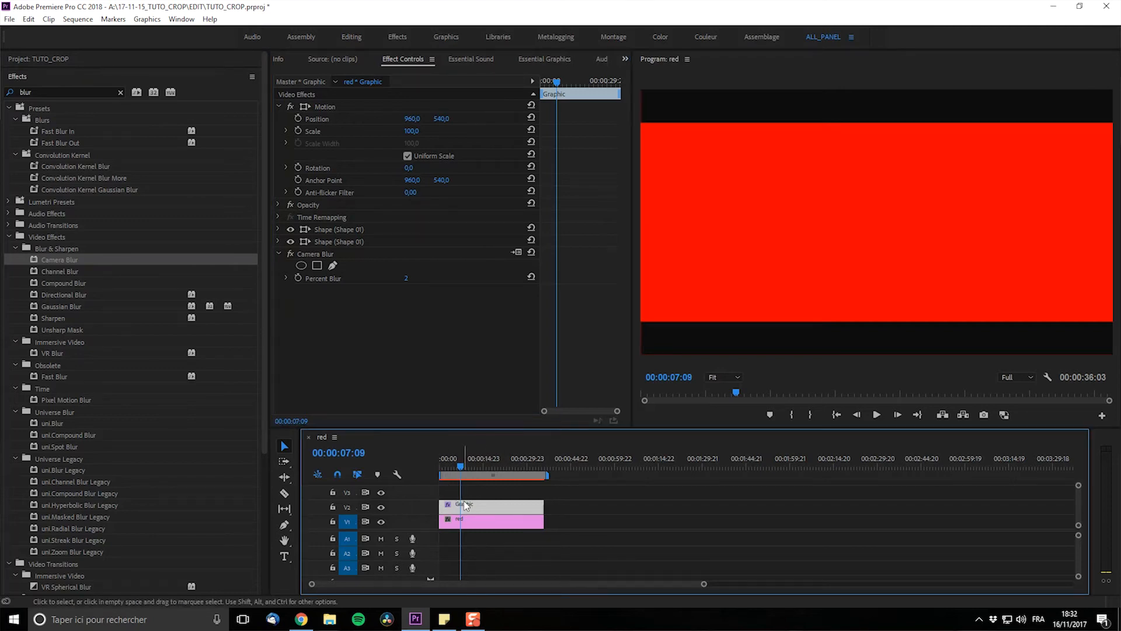
pyautogui.click(412, 130)
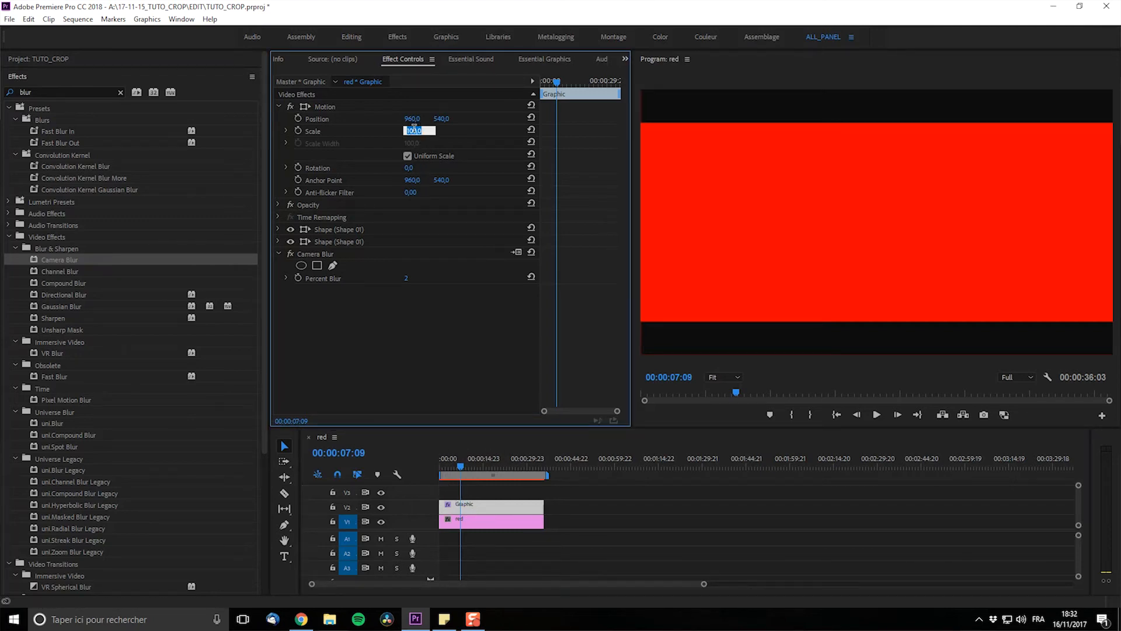
pyautogui.write('101')
pyautogui.press('Return')
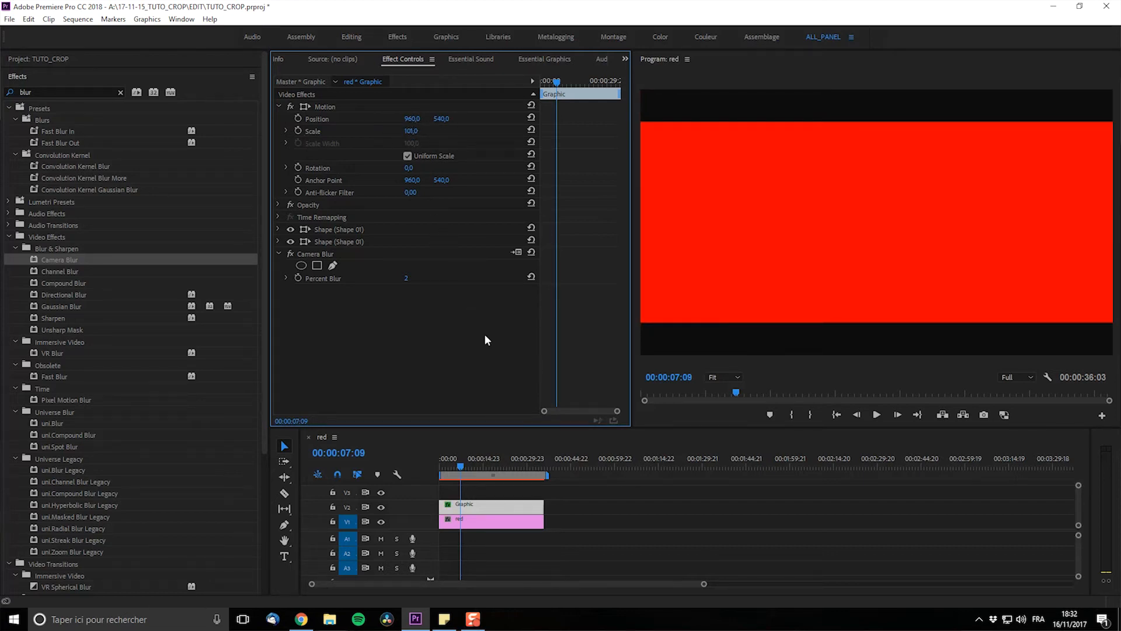
pyautogui.moveTo(475, 463)
pyautogui.mouseDown()
pyautogui.moveTo(495, 463)
pyautogui.moveTo(457, 463)
pyautogui.mouseUp()
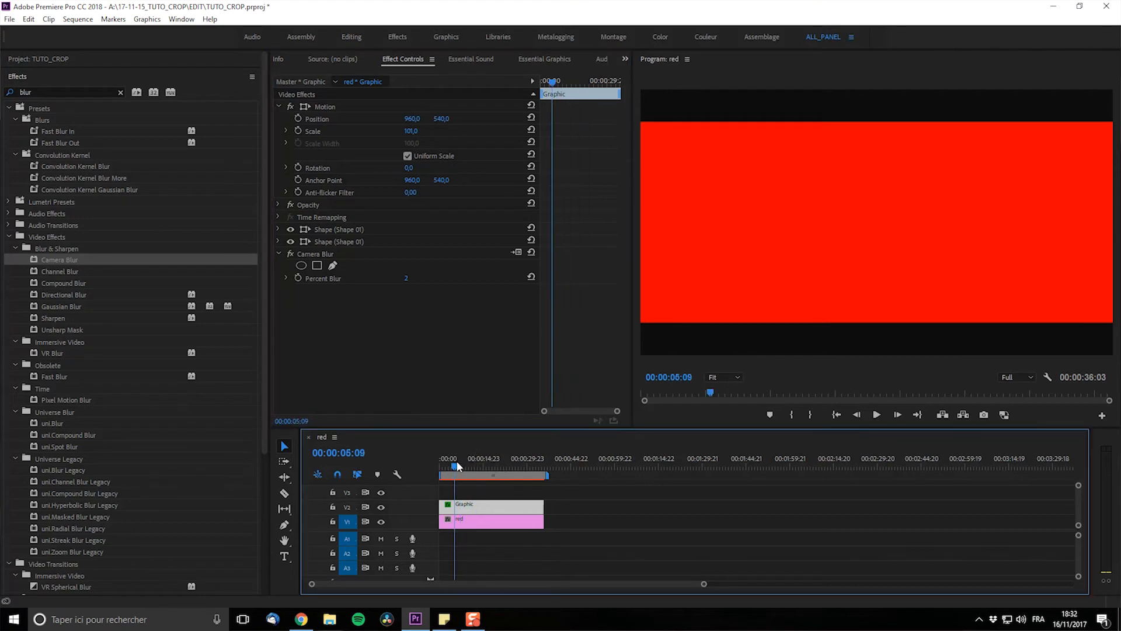
# Step: Compare the lower bar's edge with Camera Blur off and on at 200% preview zoom, and return the preview to Fit
pyautogui.click(278, 254)
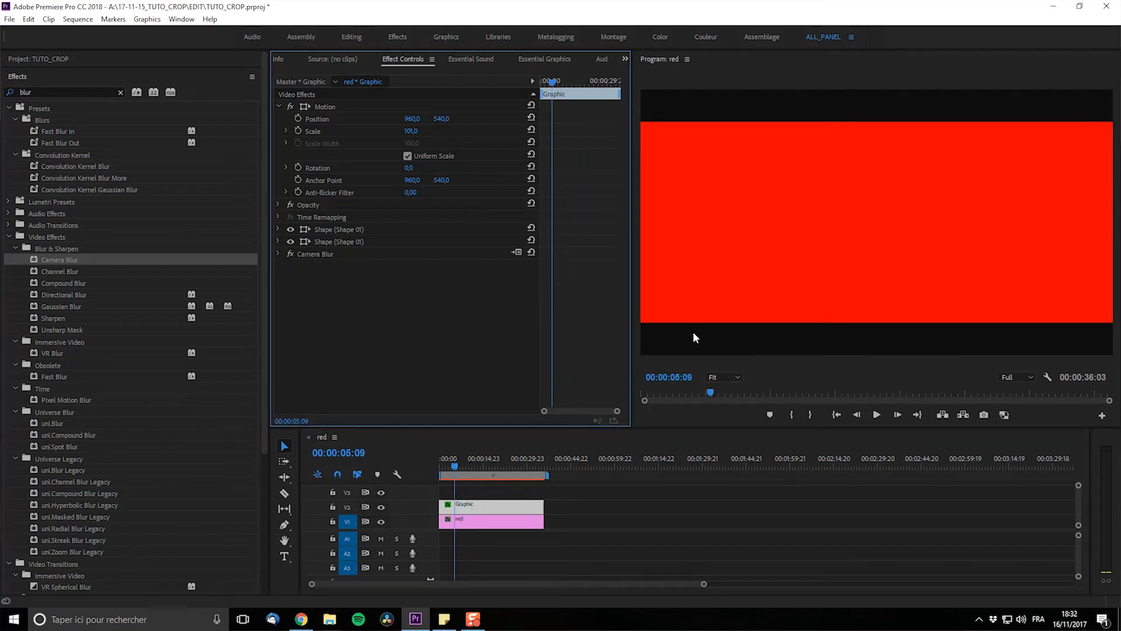
pyautogui.click(725, 378)
pyautogui.click(744, 484)
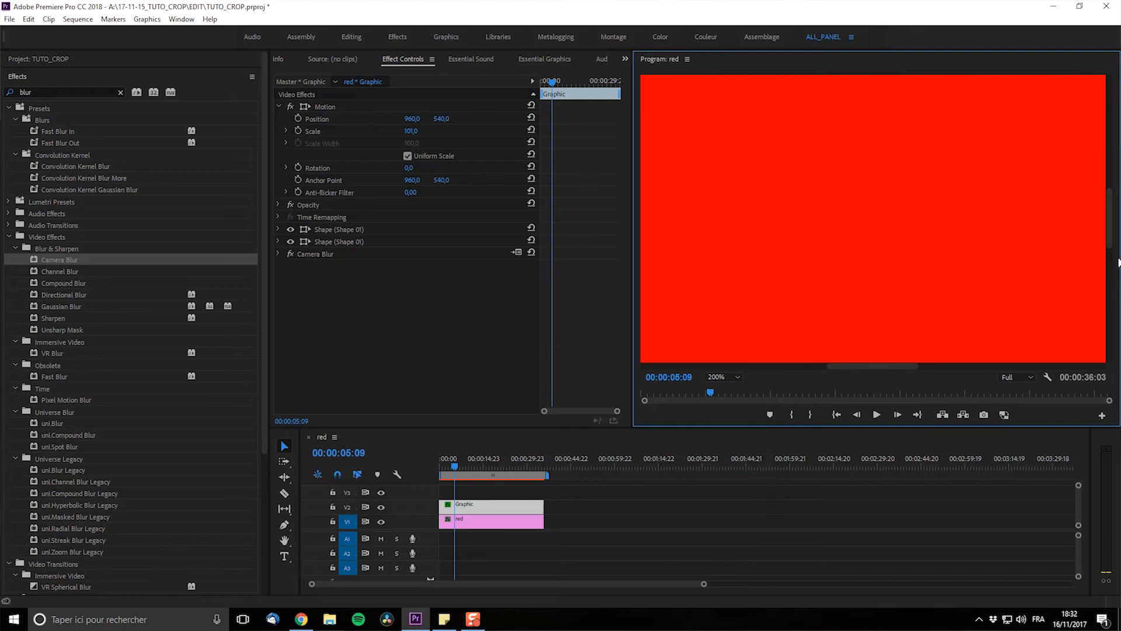
pyautogui.moveTo(1113, 241); pyautogui.dragTo(1112, 327)
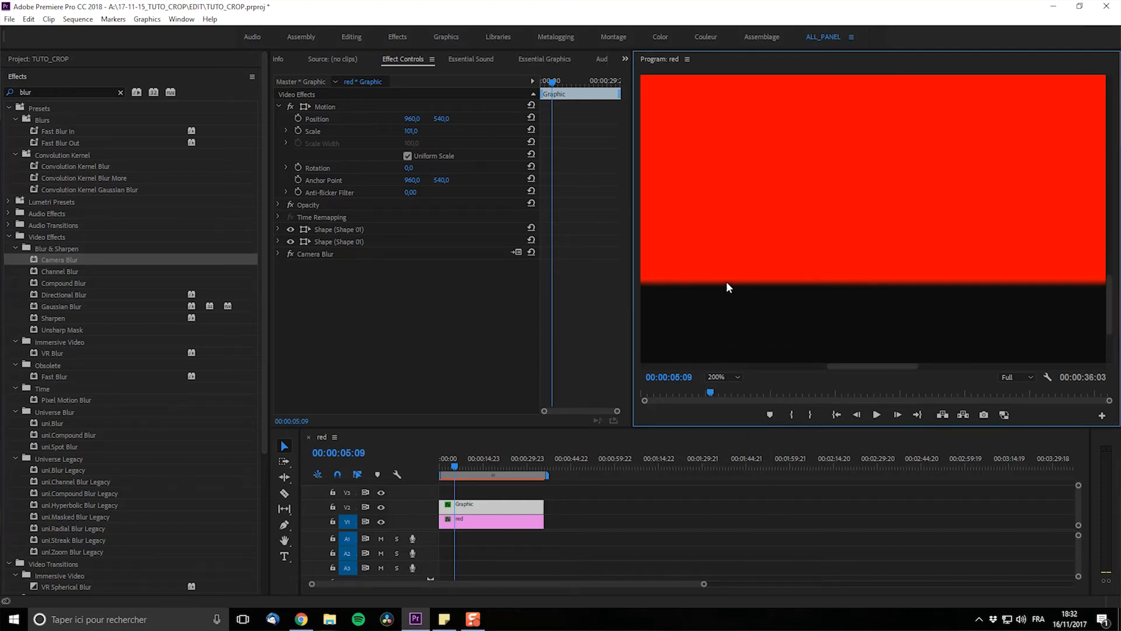
pyautogui.click(289, 255)
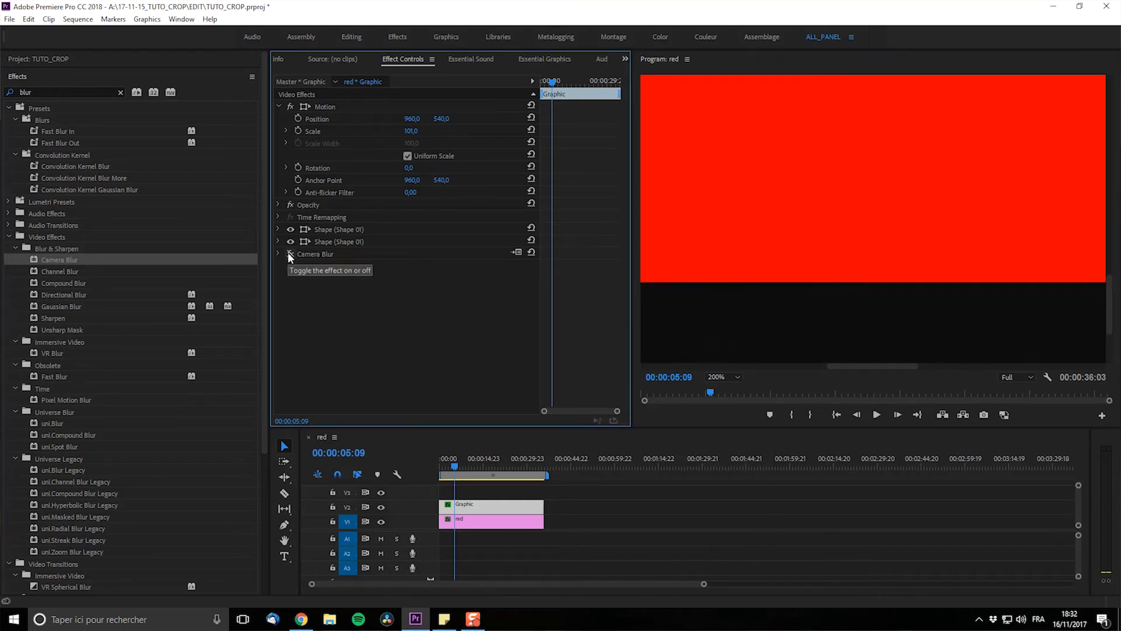
pyautogui.click(289, 255)
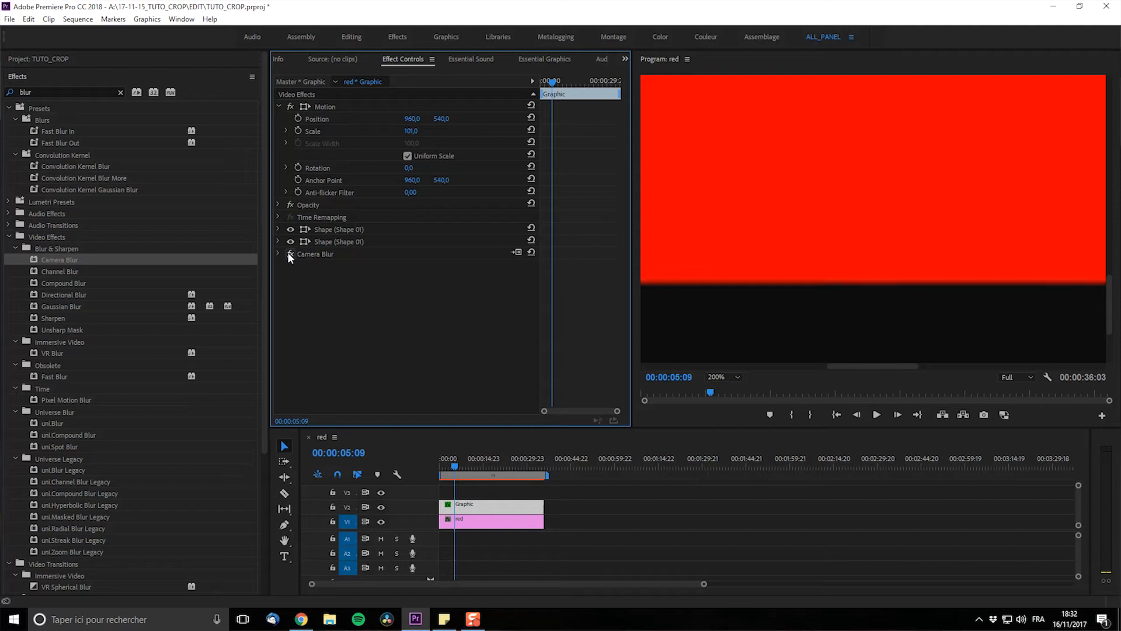
pyautogui.click(290, 253)
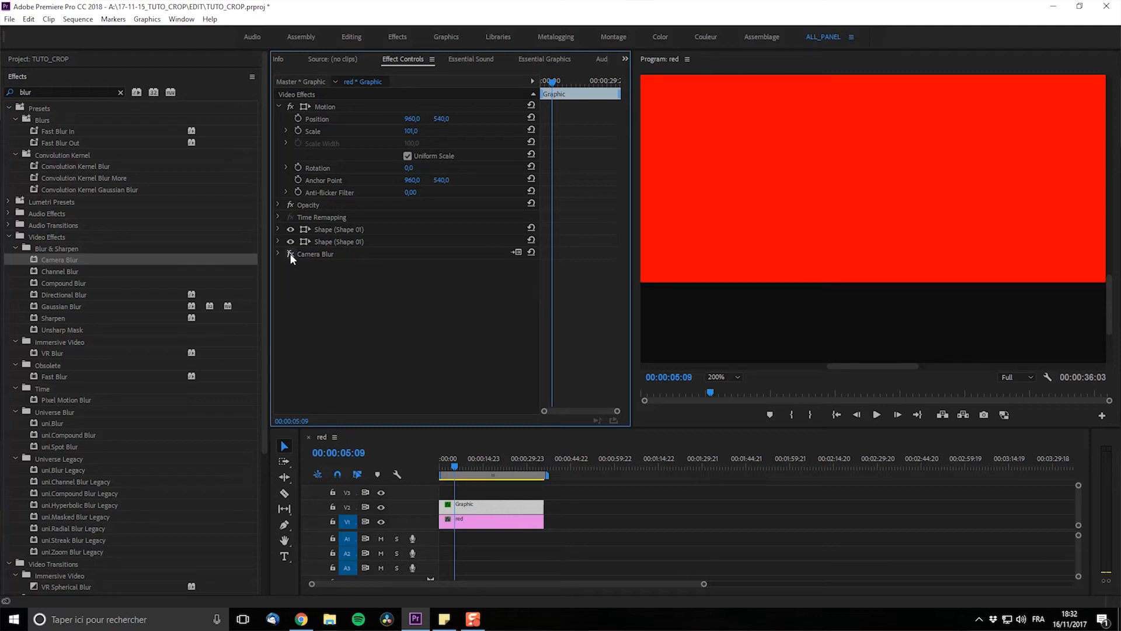
pyautogui.click(290, 254)
pyautogui.click(723, 377)
pyautogui.click(736, 388)
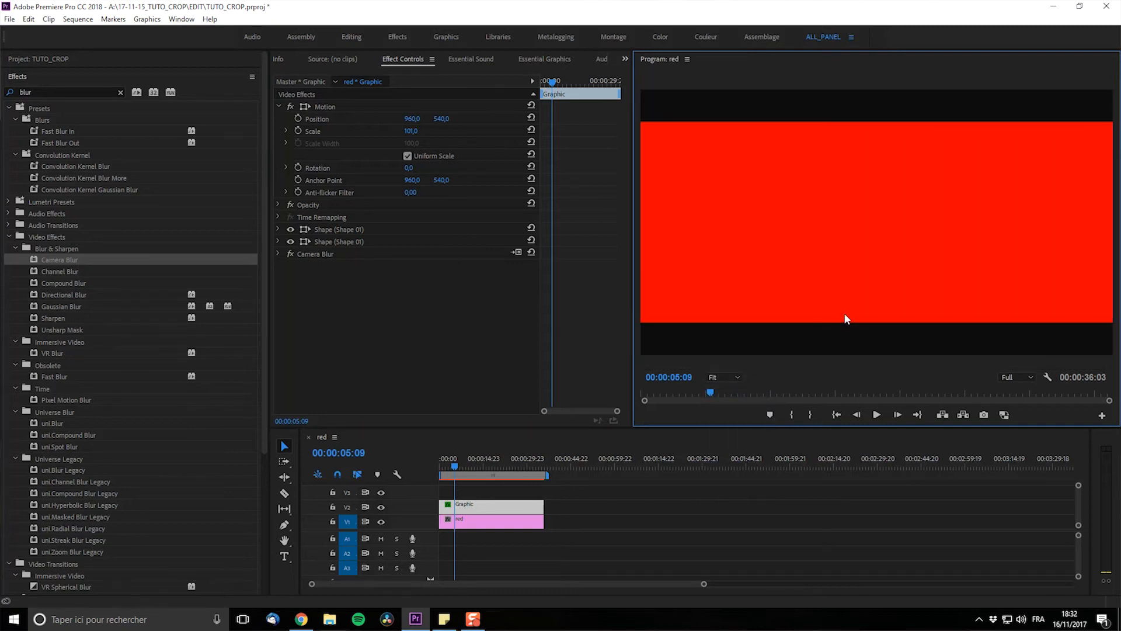
# Step: Export the graphic clip as a Motion Graphics template named TUTO_CROP with Essential Graphics as the destination
pyautogui.click(513, 504)
pyautogui.click(155, 21)
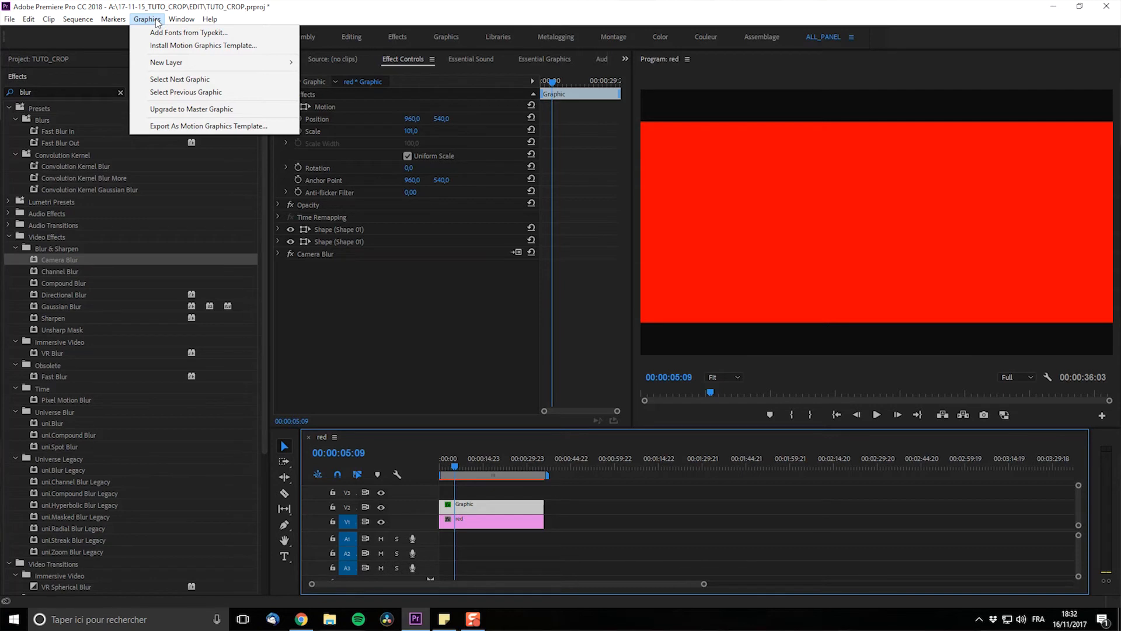
pyautogui.moveTo(146, 19)
pyautogui.click(214, 126)
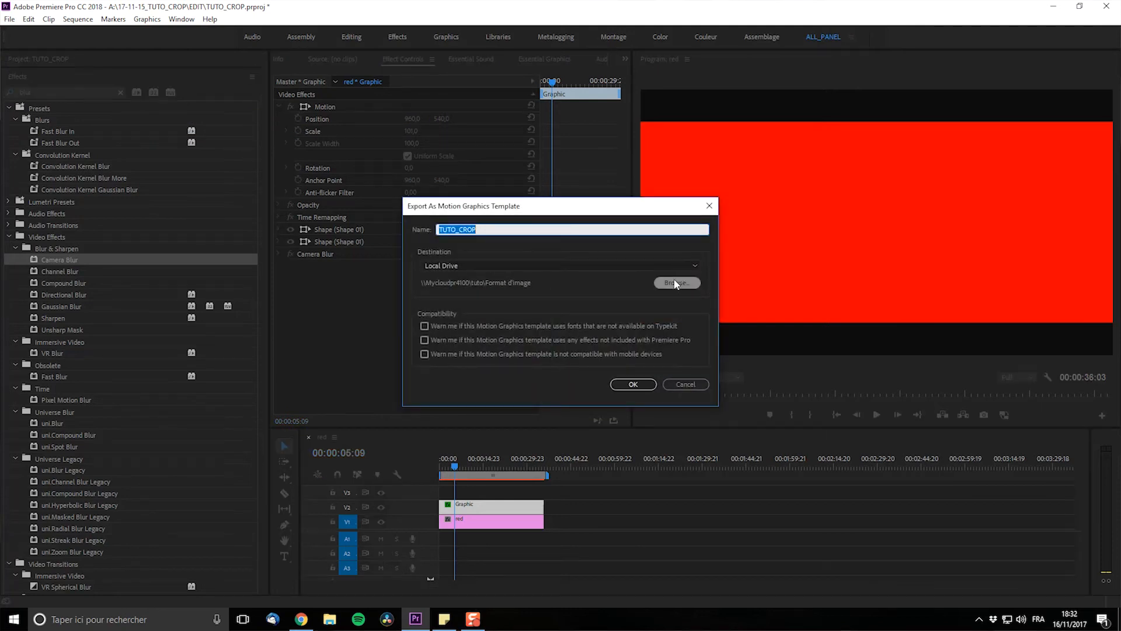
pyautogui.click(606, 267)
pyautogui.click(482, 279)
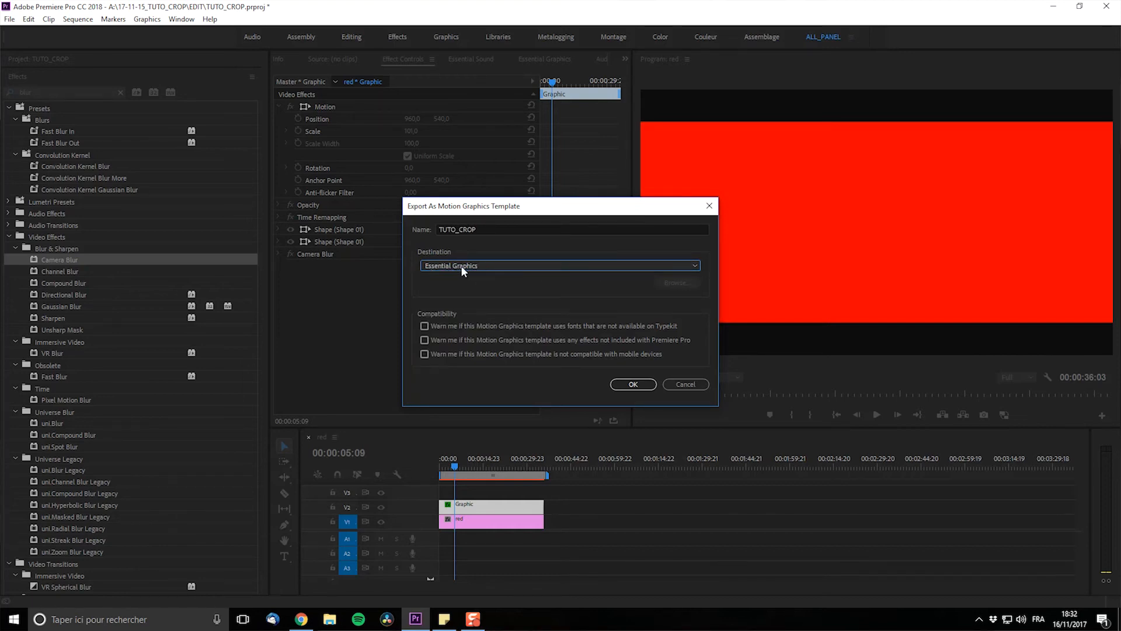
pyautogui.click(461, 265)
pyautogui.click(461, 293)
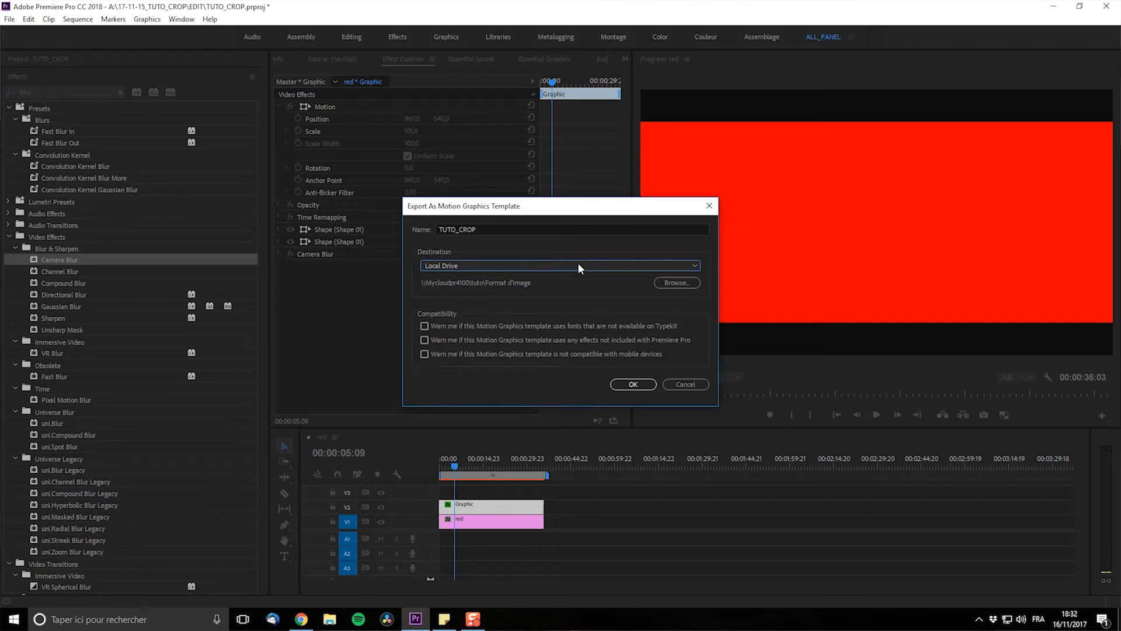
pyautogui.click(495, 264)
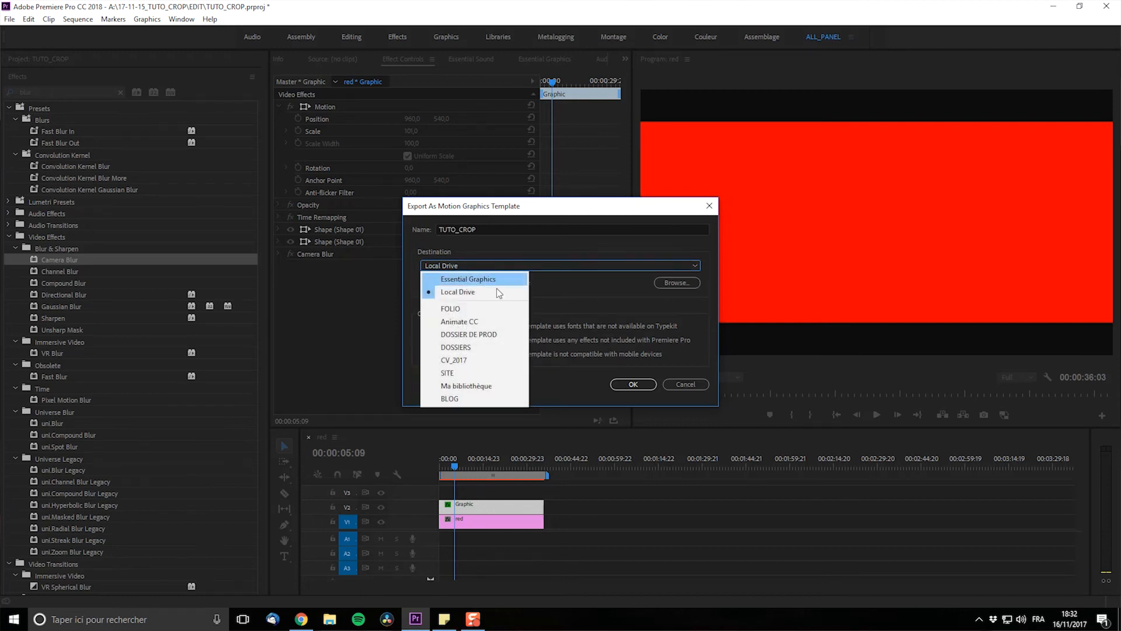
pyautogui.click(465, 280)
pyautogui.click(639, 383)
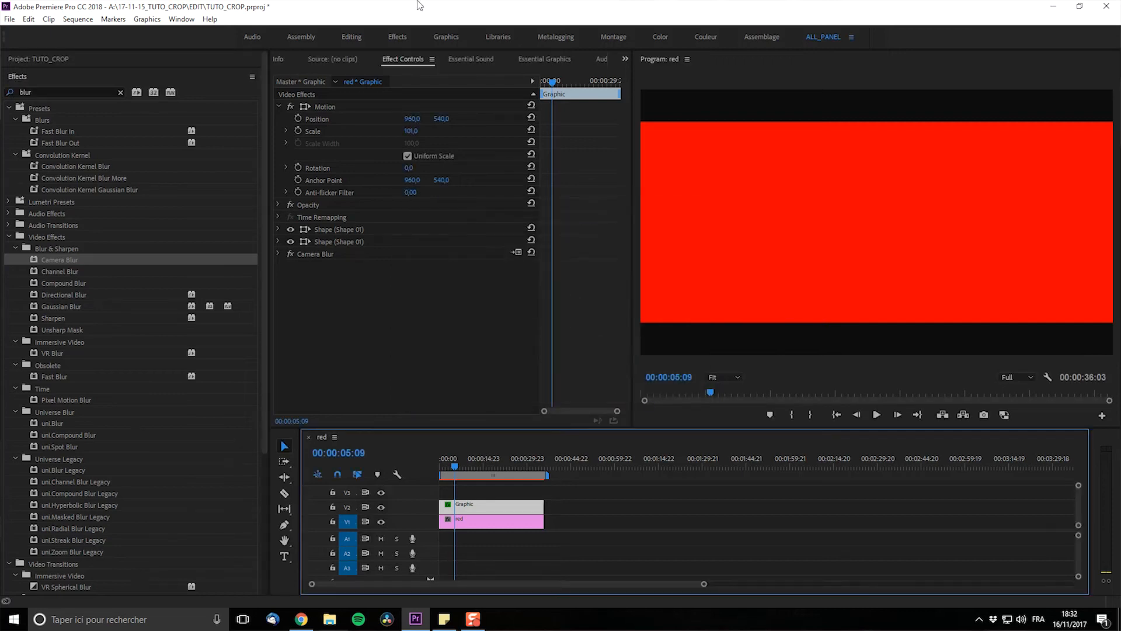
# Step: Find the exported TUTO_CROP template among the Essential Graphics templates
pyautogui.click(540, 59)
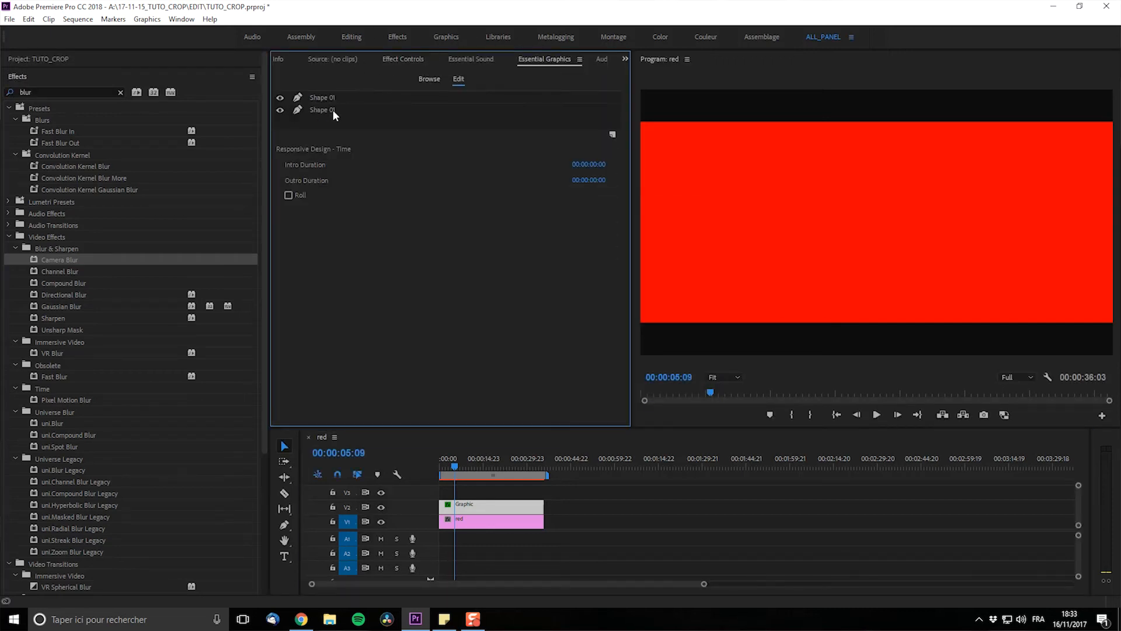
pyautogui.click(430, 77)
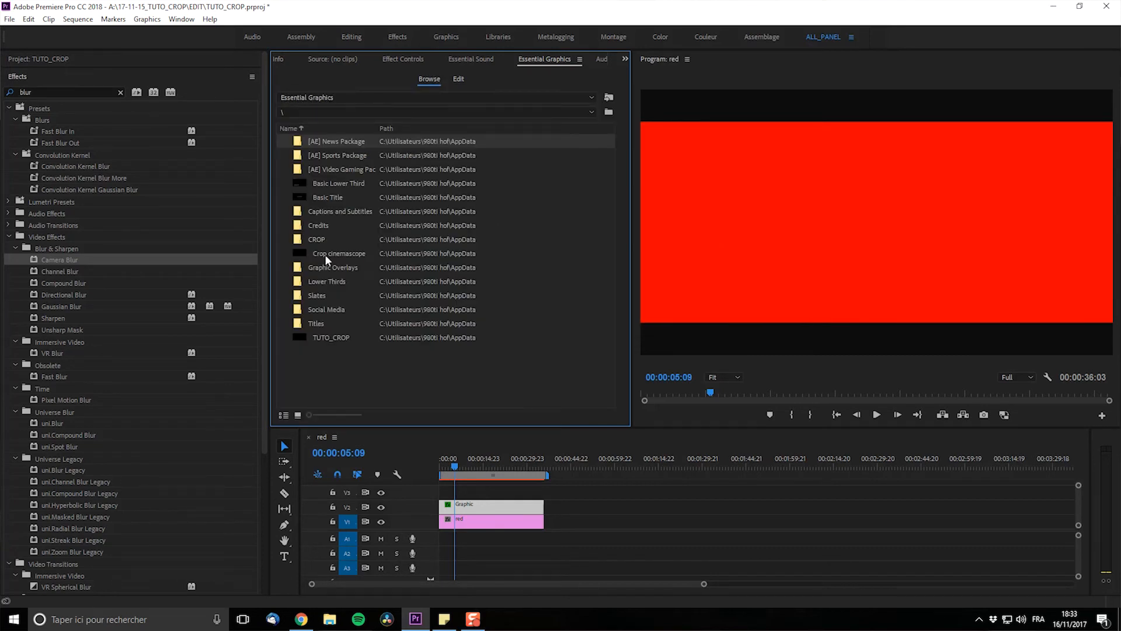
pyautogui.click(307, 337)
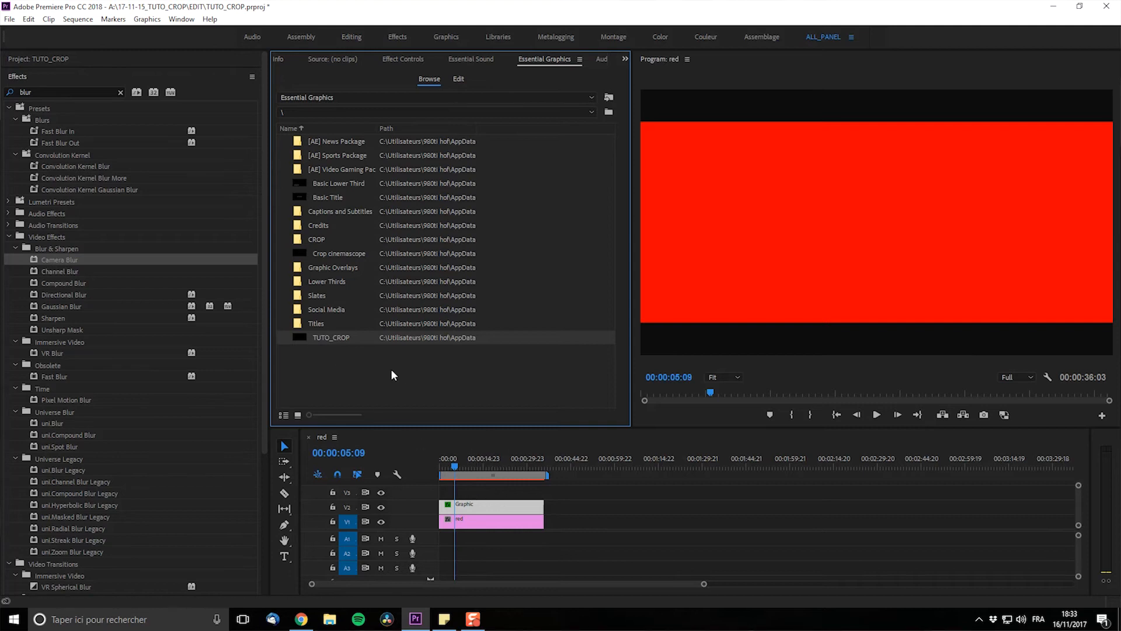
# Step: Replace the graphic clip on V2 with the TUTO_CROP template at the sequence start, and toggle V2's visibility to check it
pyautogui.click(485, 505)
pyautogui.press('Delete')
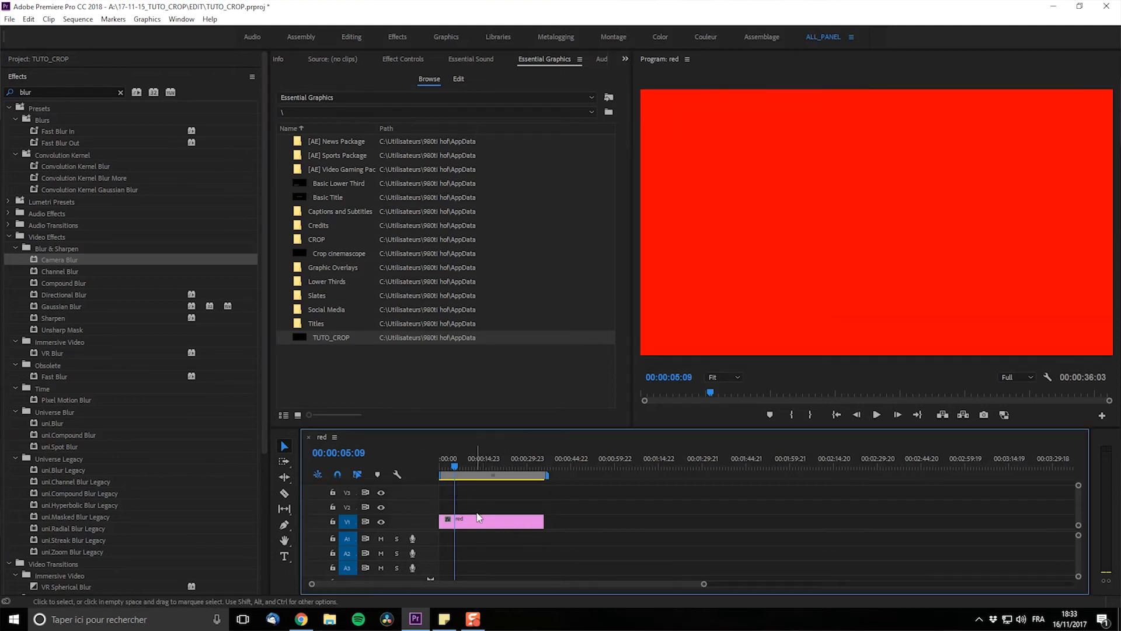
pyautogui.moveTo(334, 326); pyautogui.dragTo(450, 520)
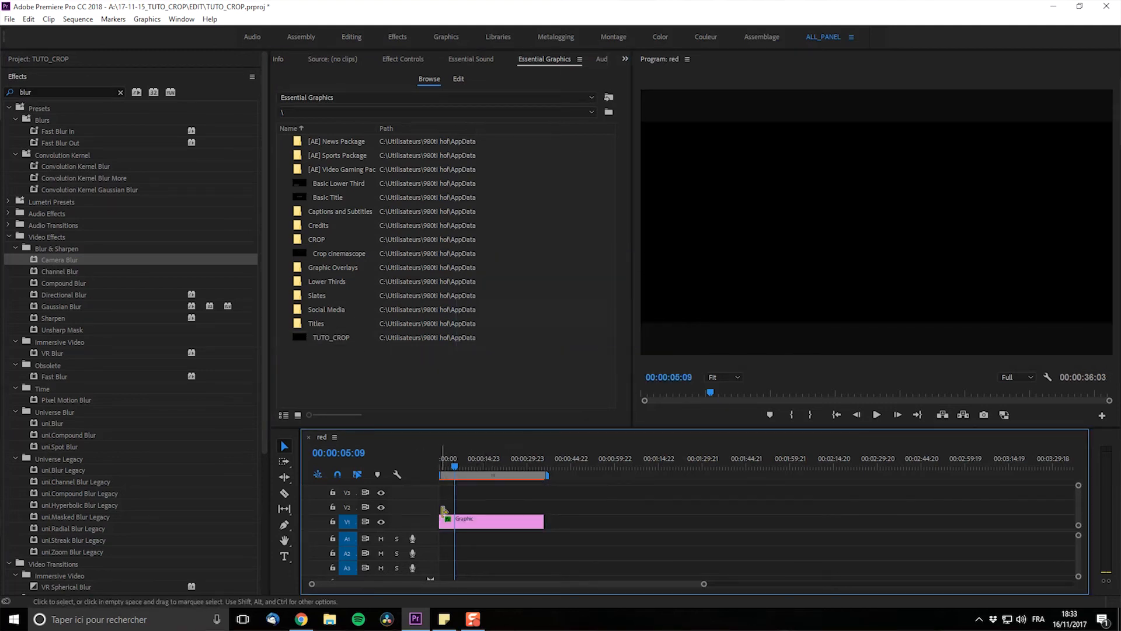
pyautogui.hotkey('ctrl', 'z')
pyautogui.moveTo(331, 338); pyautogui.dragTo(461, 506)
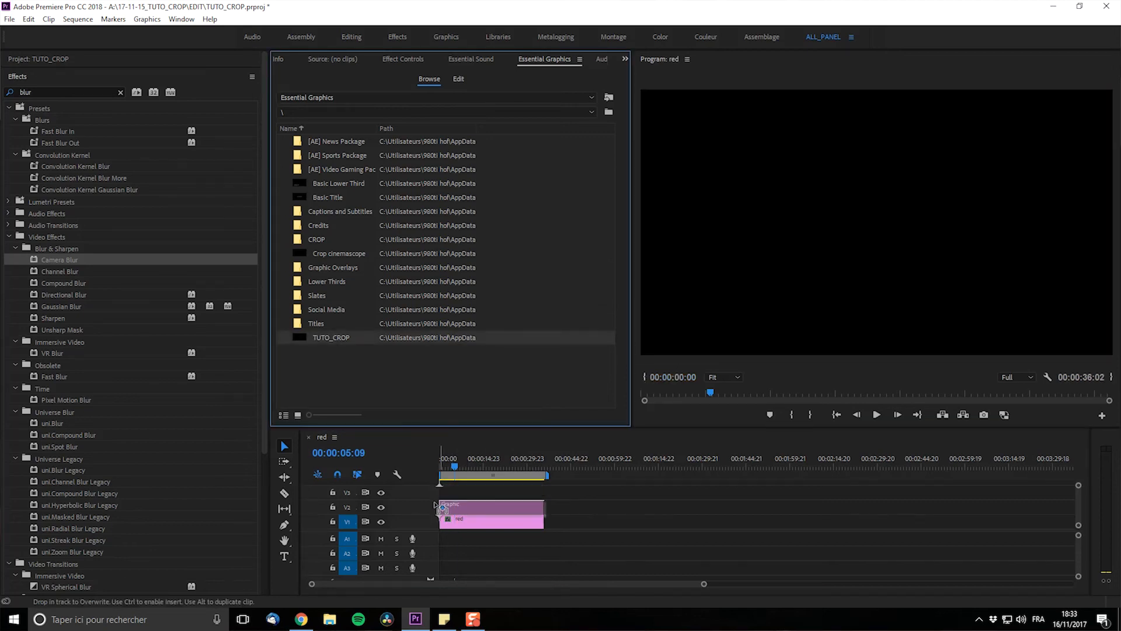
pyautogui.click(381, 506)
pyautogui.click(381, 507)
# Step: Expand the upper bar shape's settings in the placed graphic and enable Path animation with a keyframe at 00:00:05:09
pyautogui.click(501, 507)
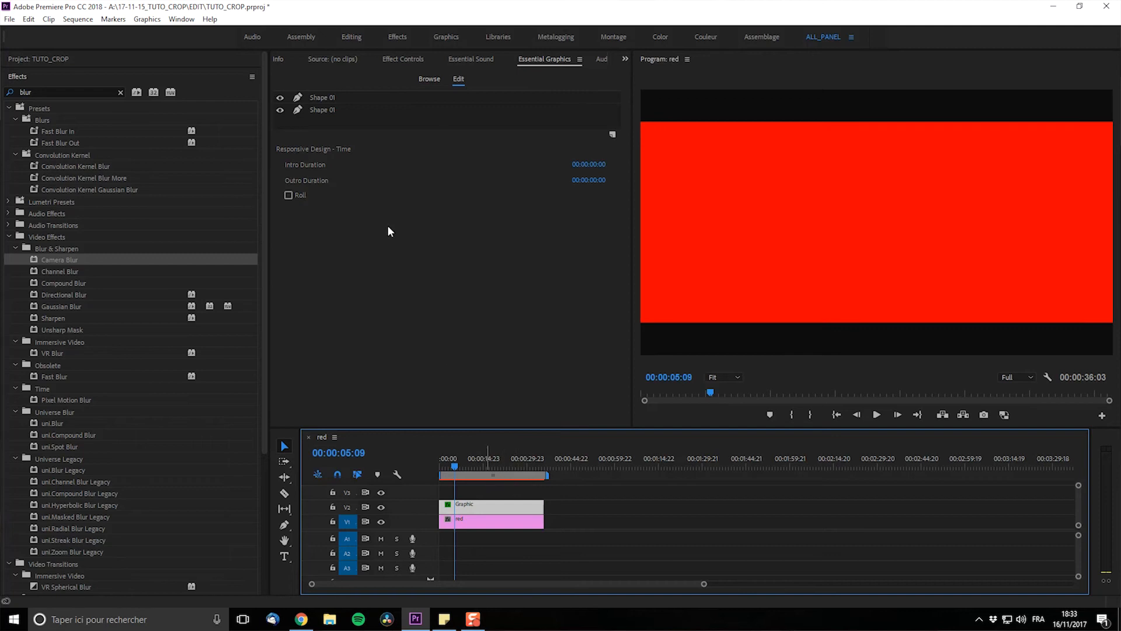
pyautogui.click(415, 60)
pyautogui.click(325, 254)
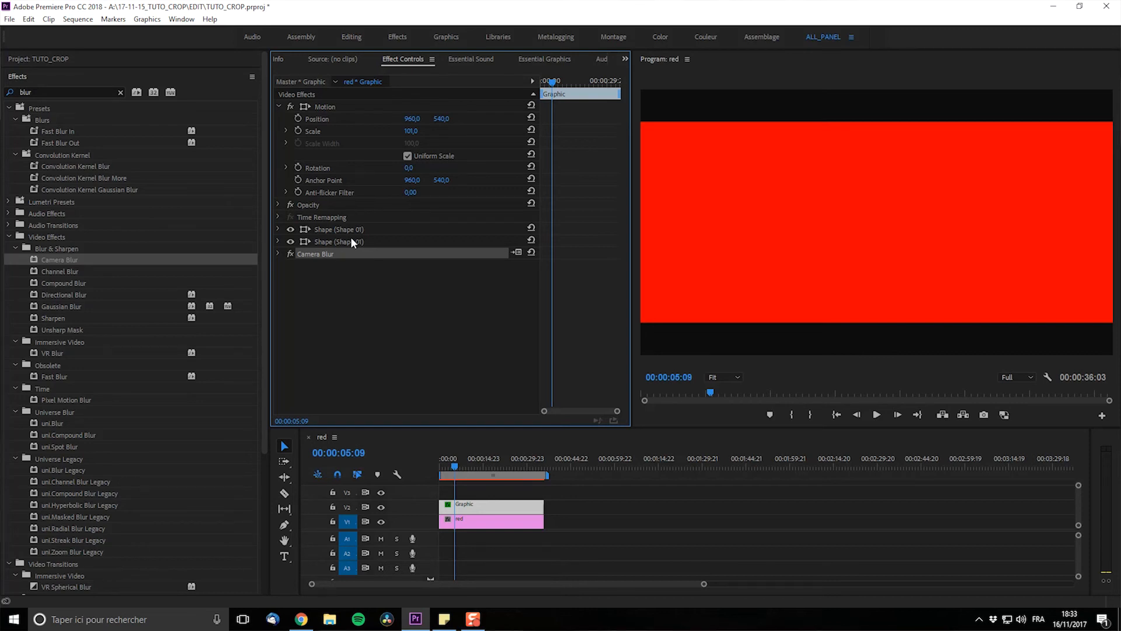
pyautogui.click(274, 230)
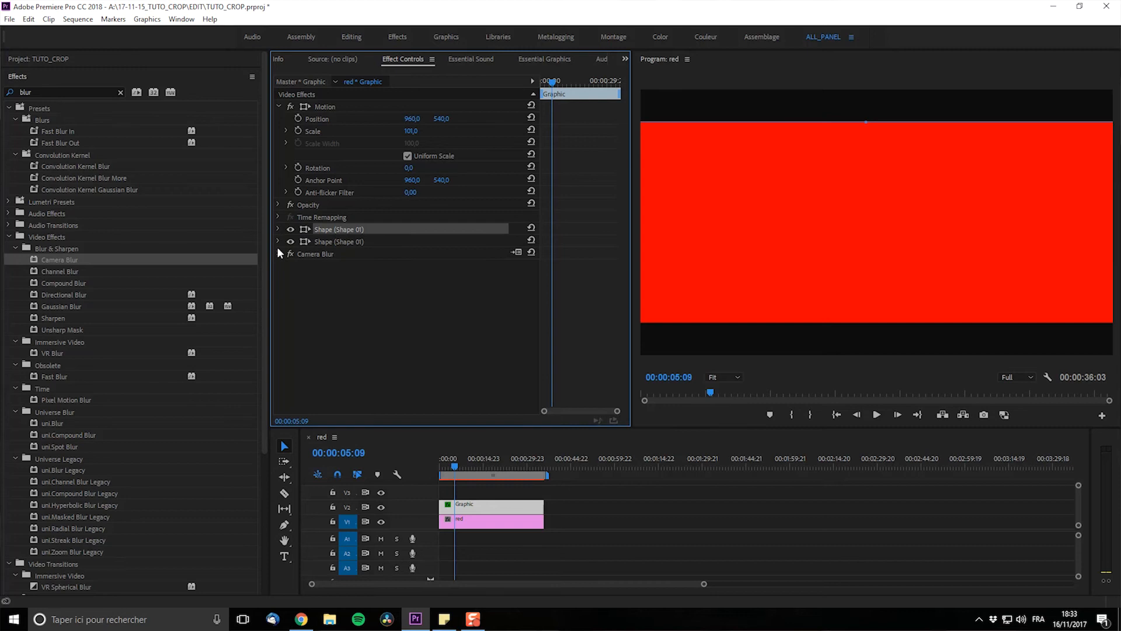
pyautogui.click(278, 229)
pyautogui.click(279, 229)
pyautogui.click(278, 229)
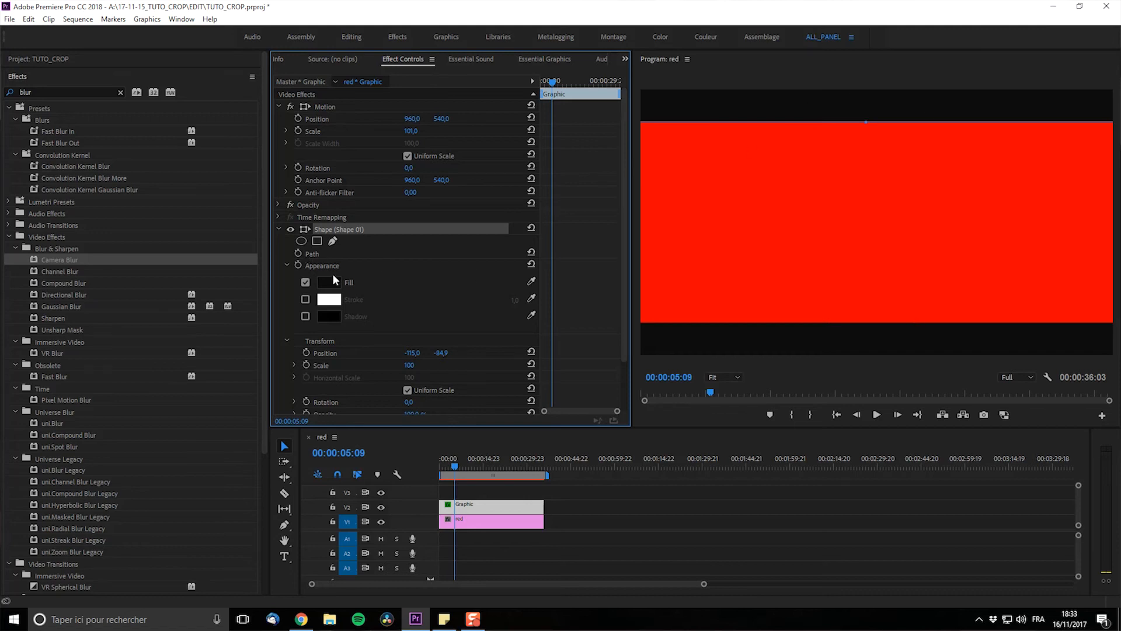
pyautogui.click(297, 252)
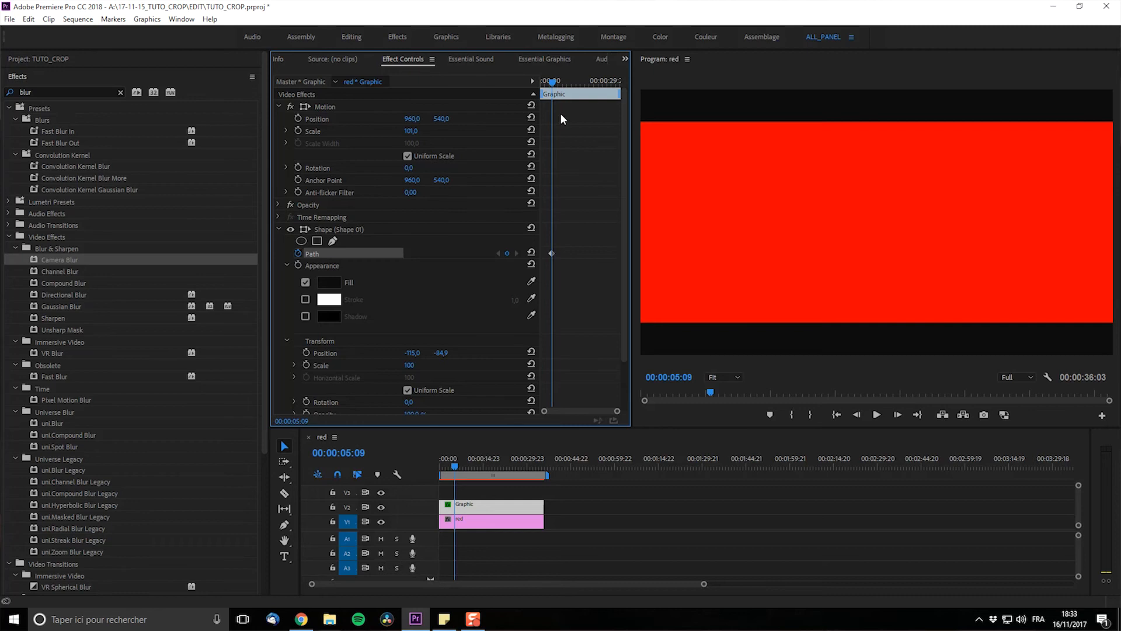
# Step: Add a second Path keyframe at 00:00:09:16 by stretching the upper bar's bottom edge down to around mid-frame
pyautogui.moveTo(555, 82); pyautogui.dragTo(565, 86)
pyautogui.click(344, 230)
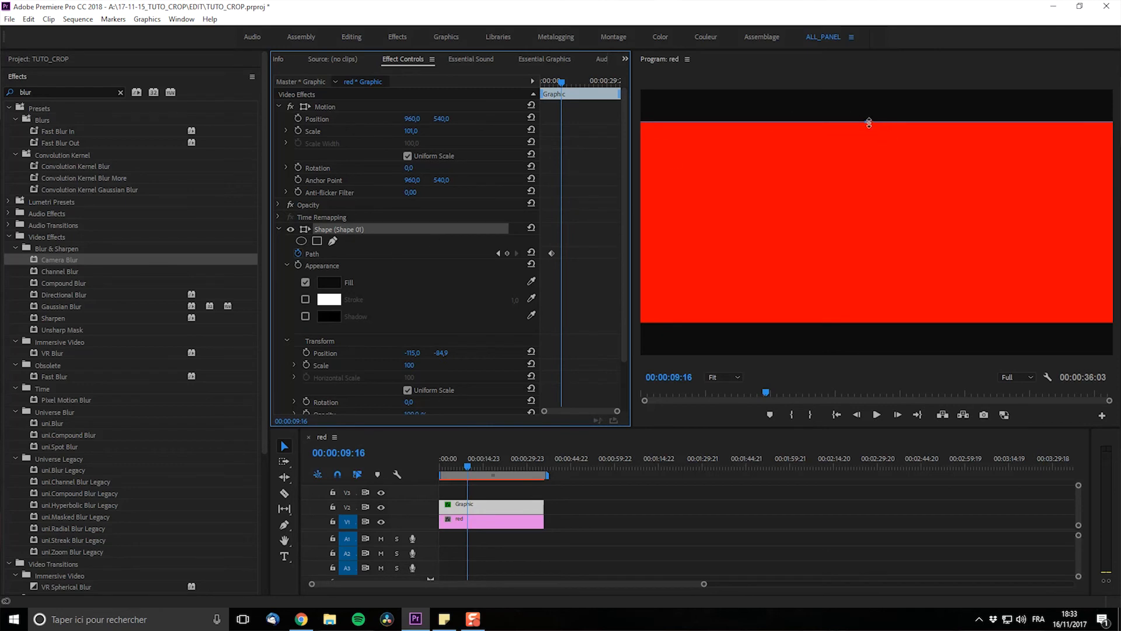
pyautogui.moveTo(867, 122); pyautogui.dragTo(860, 238)
# Step: Play back the upper bar's path animation and delete its second Path keyframe
pyautogui.click(557, 82)
pyautogui.moveTo(558, 81); pyautogui.dragTo(546, 83)
pyautogui.press('space')
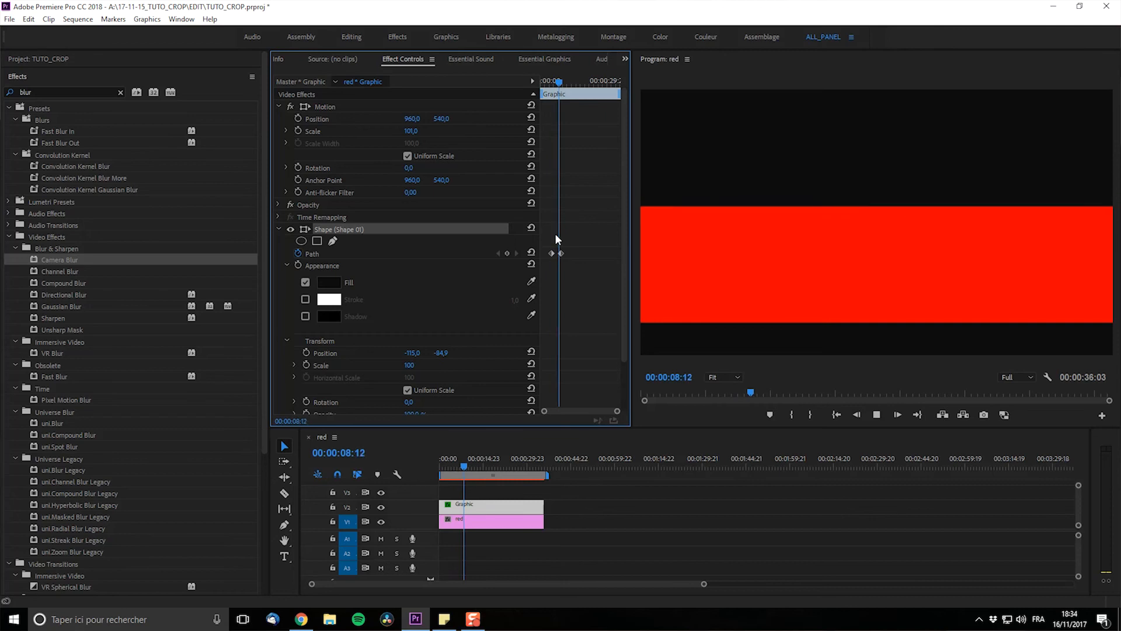
pyautogui.press('space')
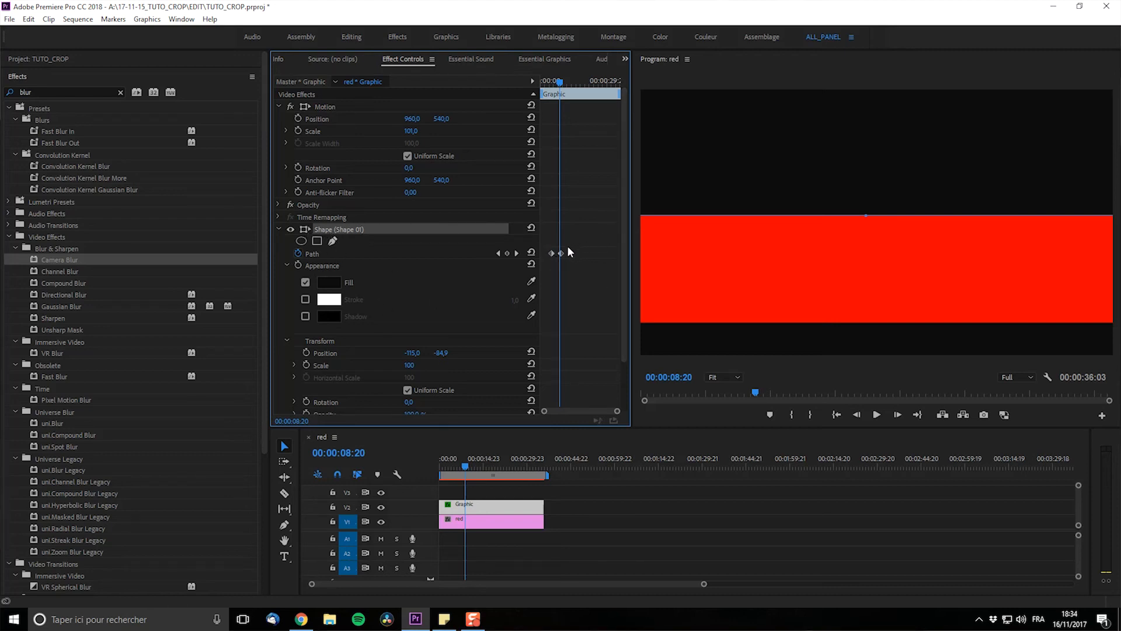
pyautogui.press('Delete')
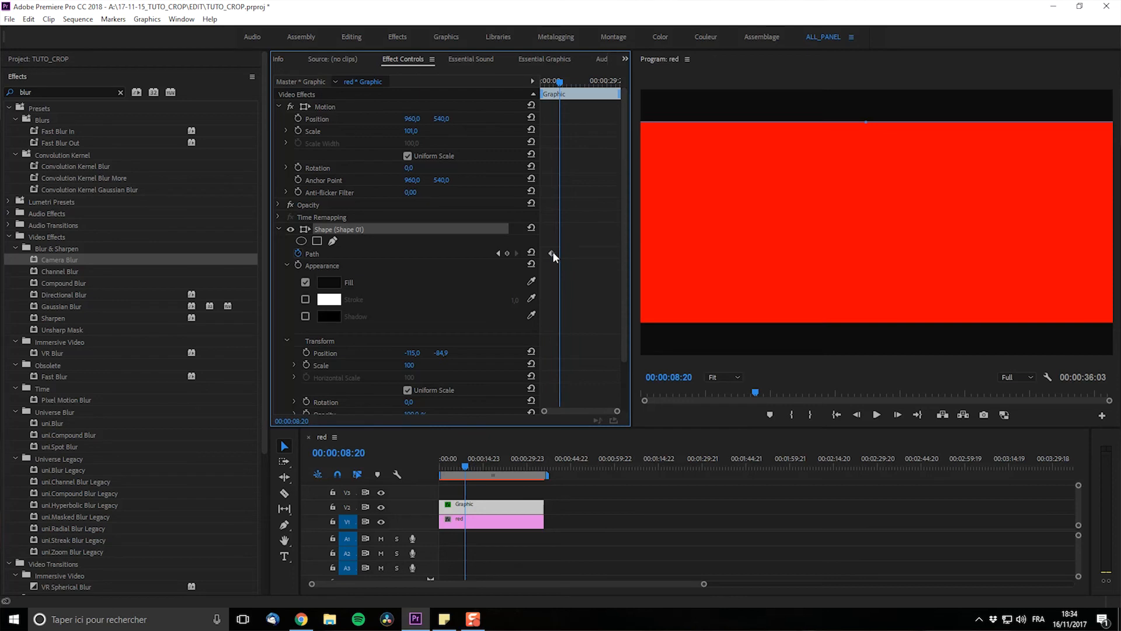